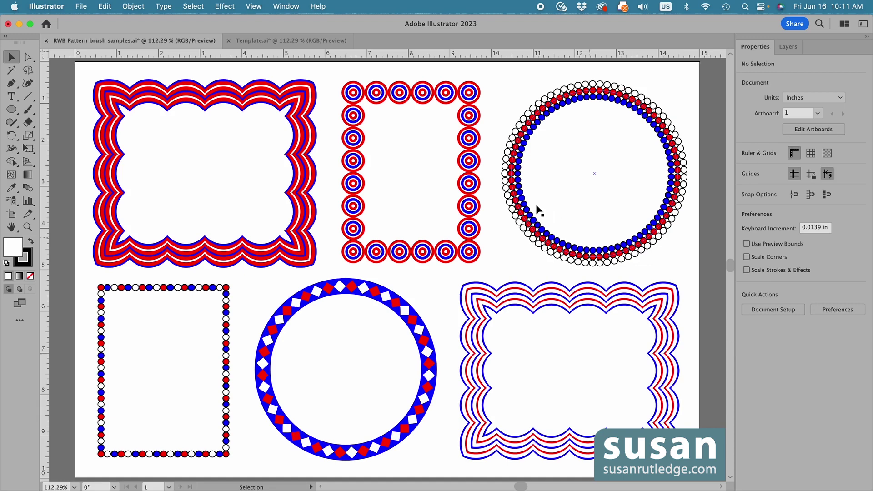
# - Switch to the Template.ai document and create a 0.3 in by 0.3 in circle near the middle of the artboard
pyautogui.click(326, 43)
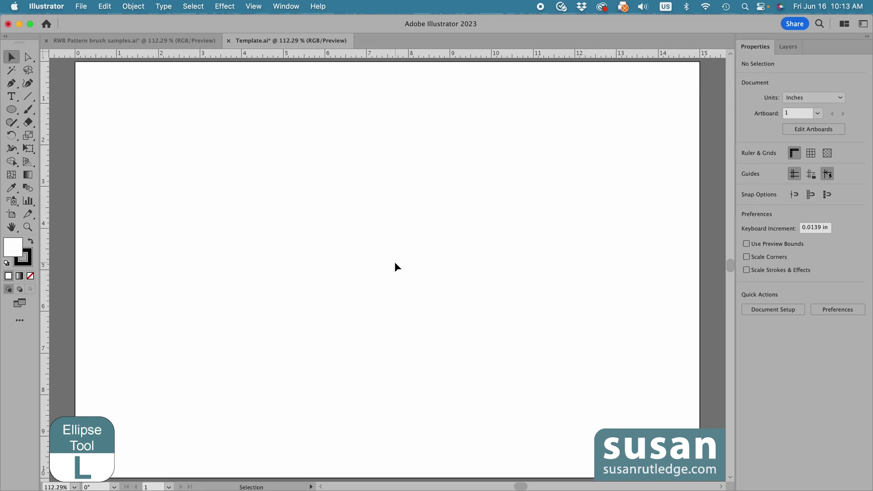
pyautogui.press('l')
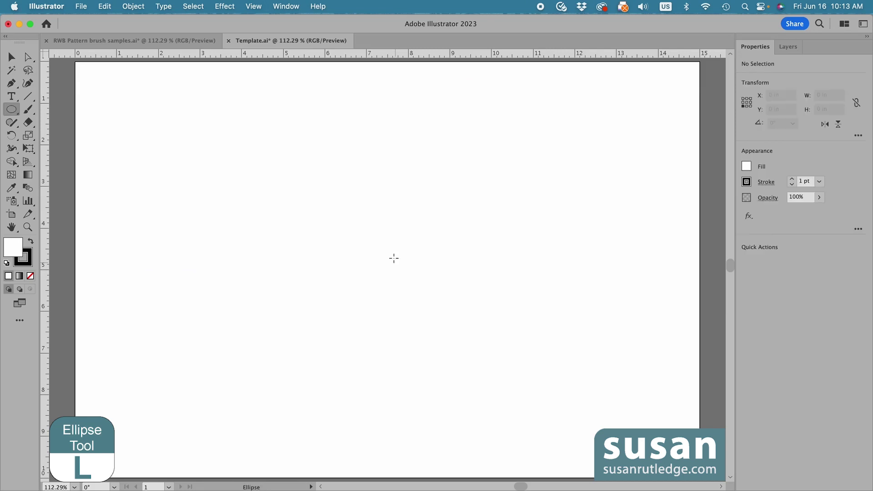
pyautogui.click(377, 232)
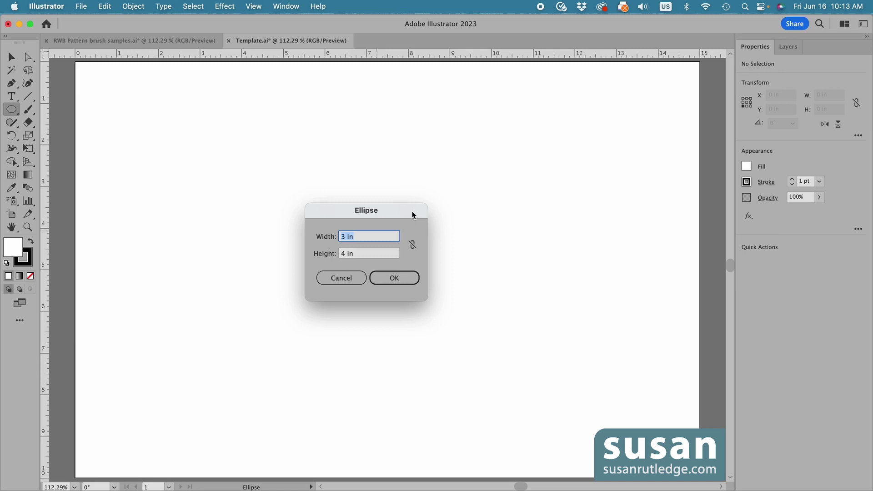
pyautogui.write('.3')
pyautogui.press('Tab')
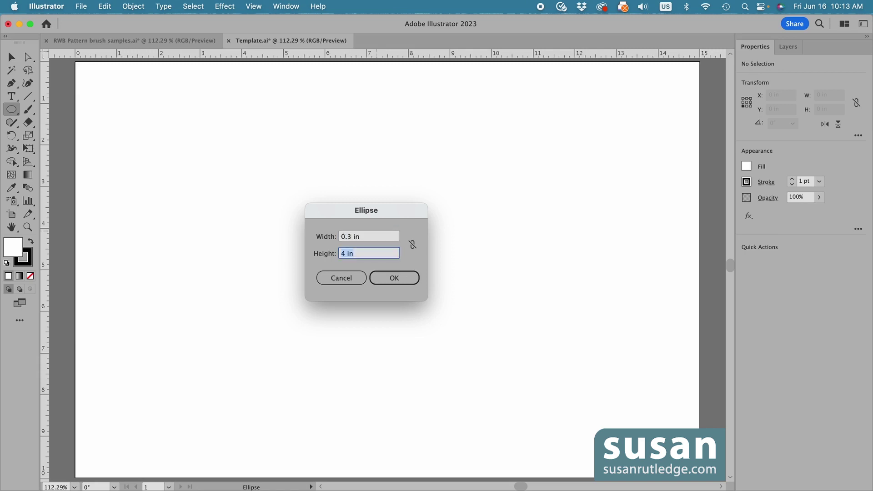
pyautogui.write('.3')
pyautogui.click(404, 279)
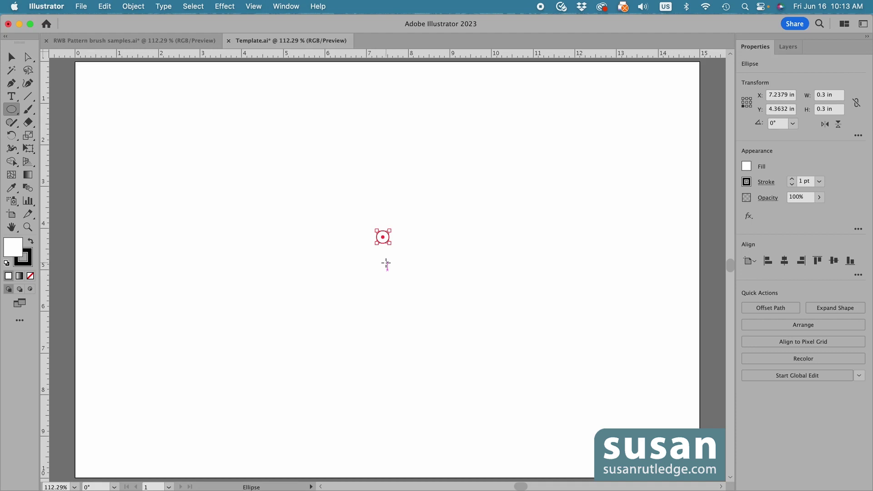
# - Copy the circle 0.3 in horizontally to its right and repeat the copy once, making a row of three touching circles
pyautogui.press('v')
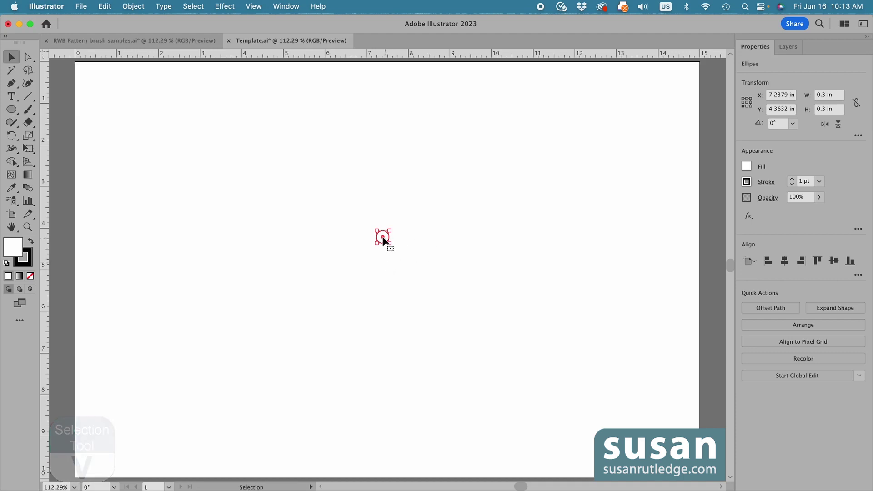
pyautogui.press('alt')
pyautogui.moveTo(383, 240); pyautogui.dragTo(394, 237)
pyautogui.press('shift')
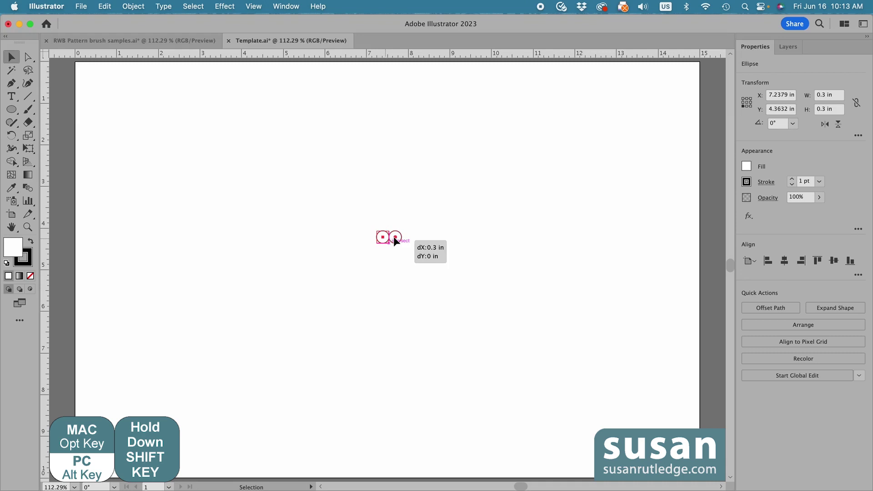
pyautogui.moveTo(394, 237); pyautogui.dragTo(394, 237)
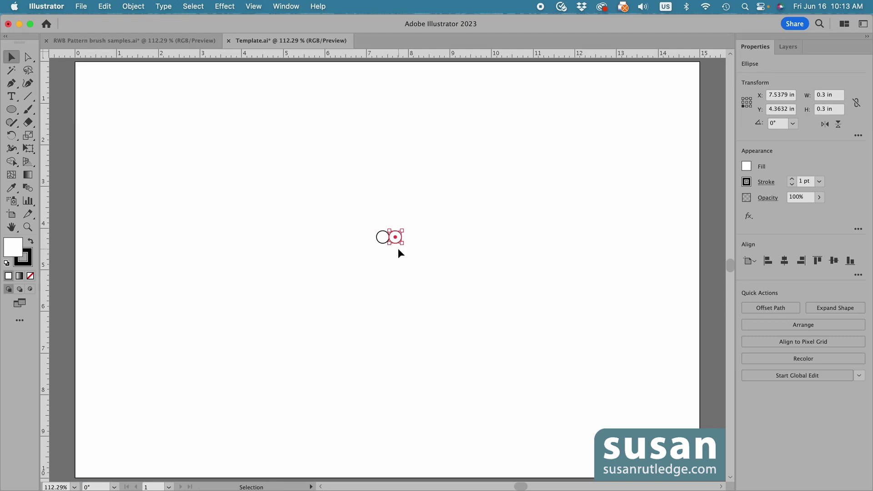
pyautogui.click(253, 7)
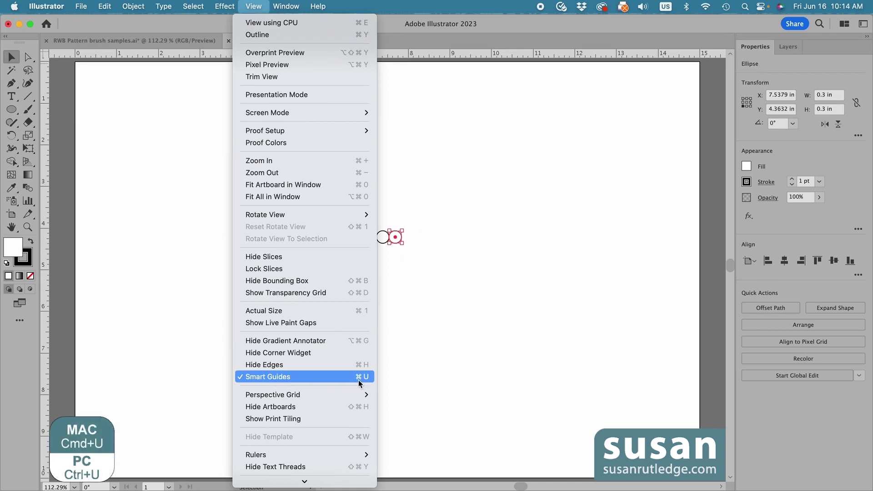
pyautogui.click(409, 320)
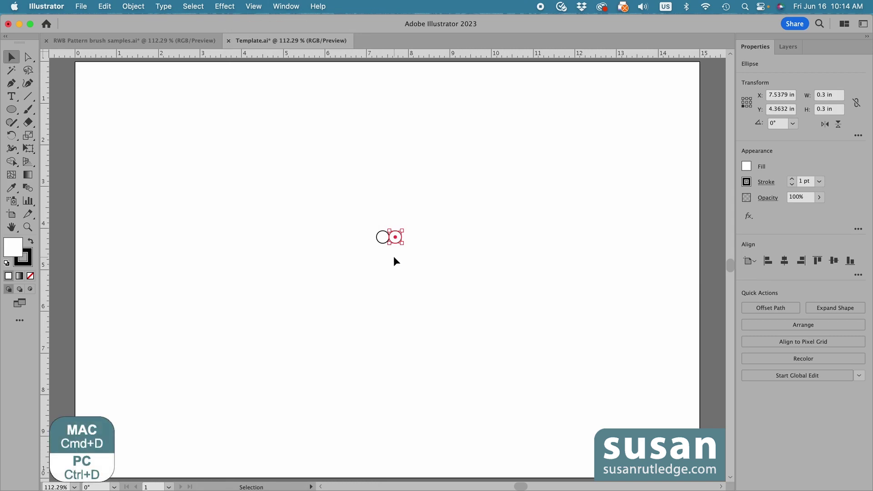
pyautogui.press('super+d')
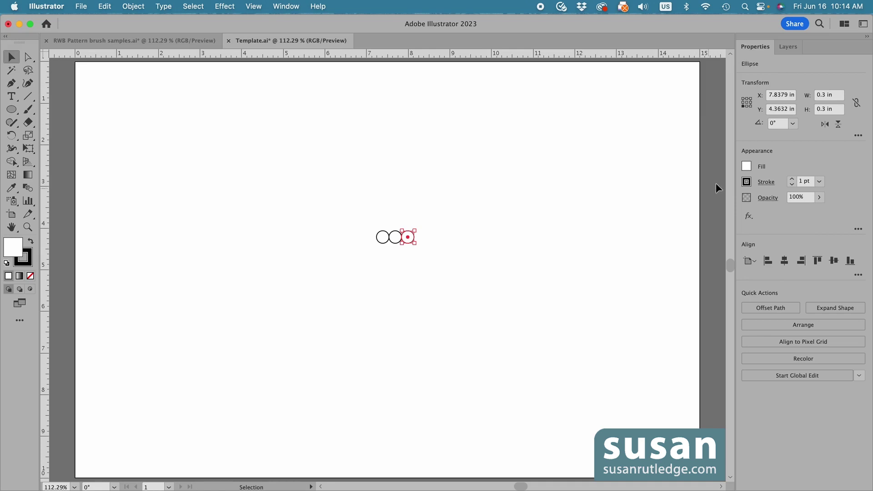
# - Fill the rightmost circle of the row with blue and the middle circle with red
pyautogui.click(747, 166)
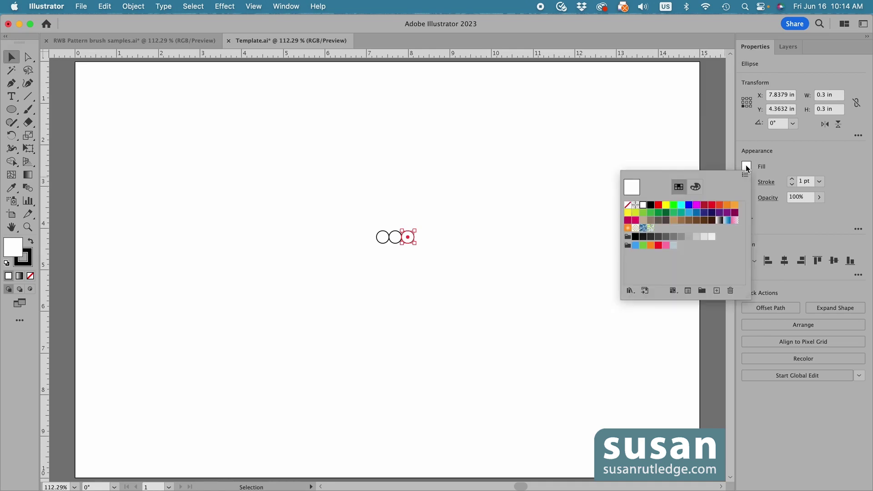
pyautogui.click(689, 205)
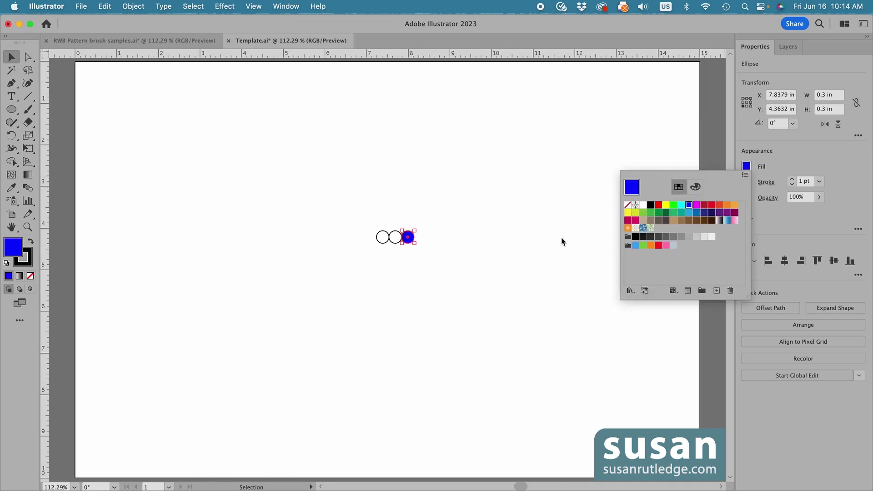
pyautogui.click(413, 274)
pyautogui.click(392, 237)
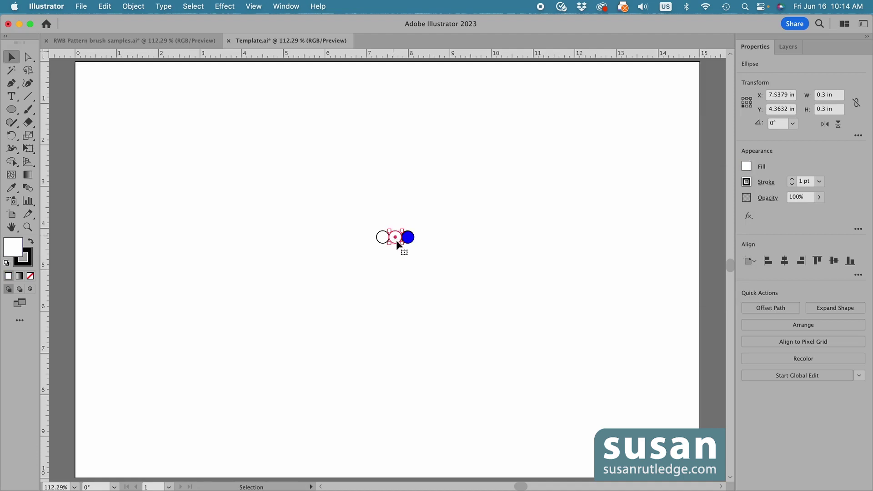
pyautogui.click(747, 167)
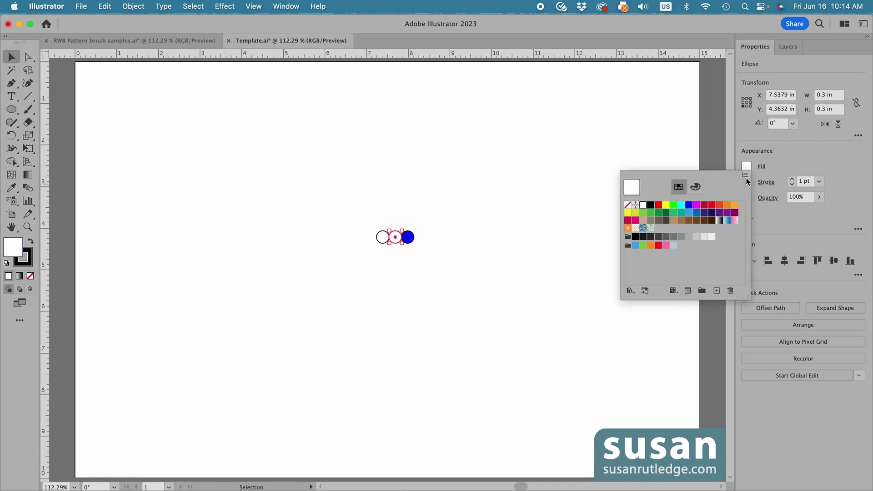
pyautogui.click(659, 205)
pyautogui.click(511, 223)
# - Group the three circles and show the Brushes panel
pyautogui.moveTo(365, 215); pyautogui.dragTo(428, 258)
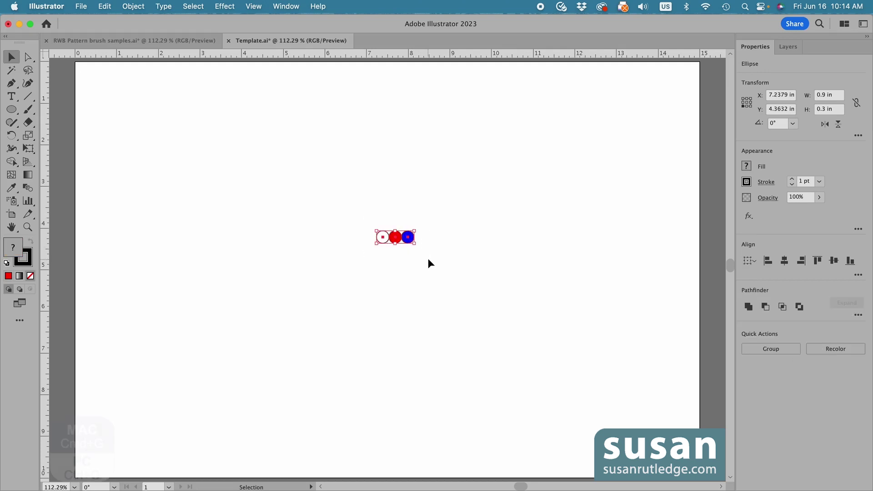
pyautogui.press('super+g')
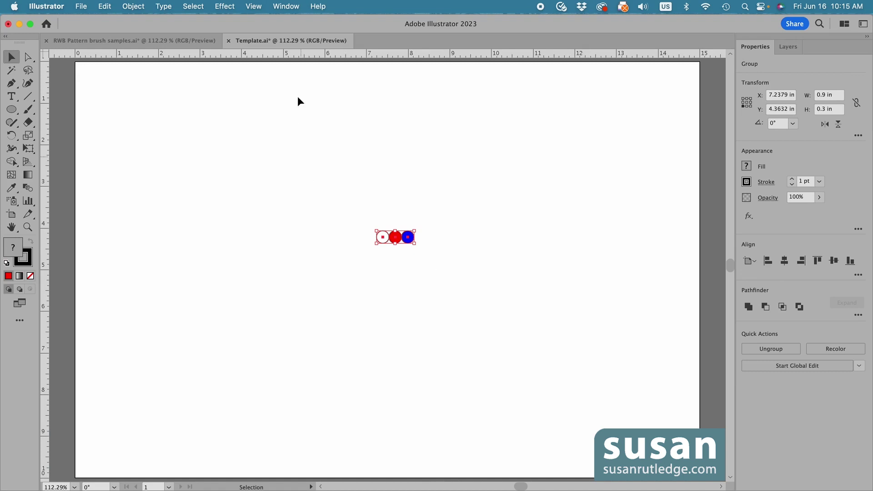
pyautogui.click(290, 6)
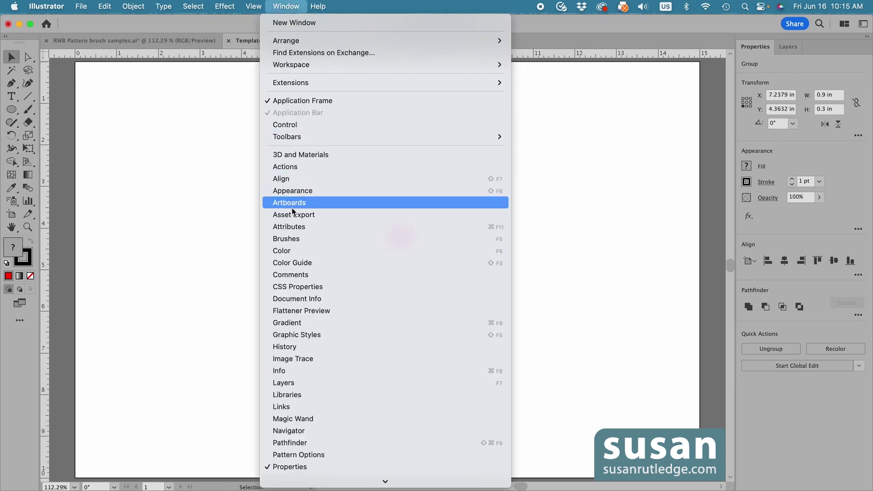
pyautogui.click(285, 239)
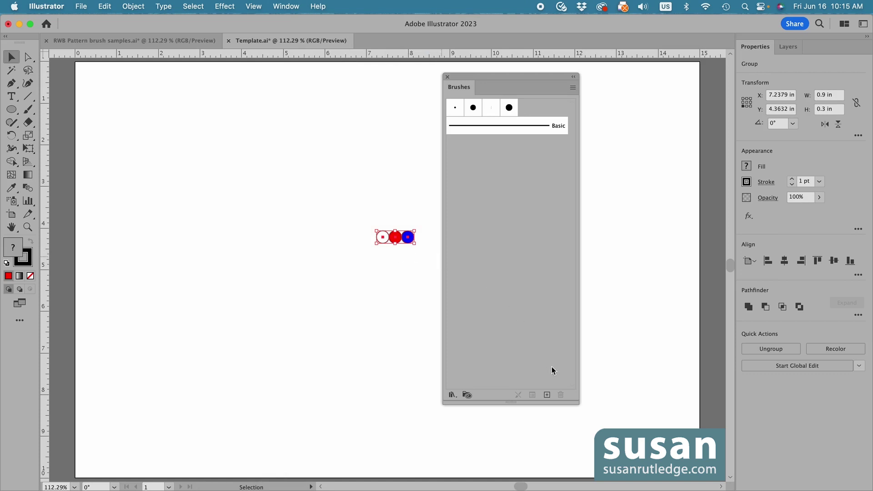
# - Create a pattern brush named Circles from the grouped circles, and dock the Brushes panel beside Properties and Layers
pyautogui.click(548, 396)
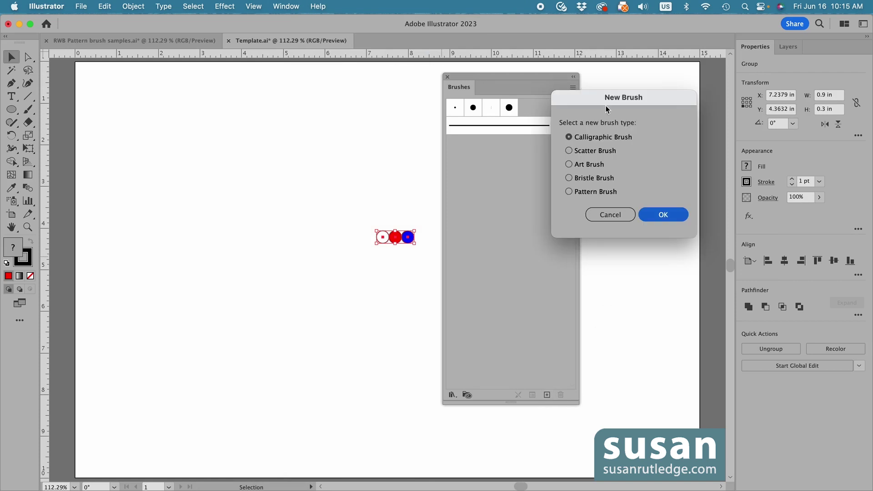
pyautogui.click(570, 191)
pyautogui.click(665, 215)
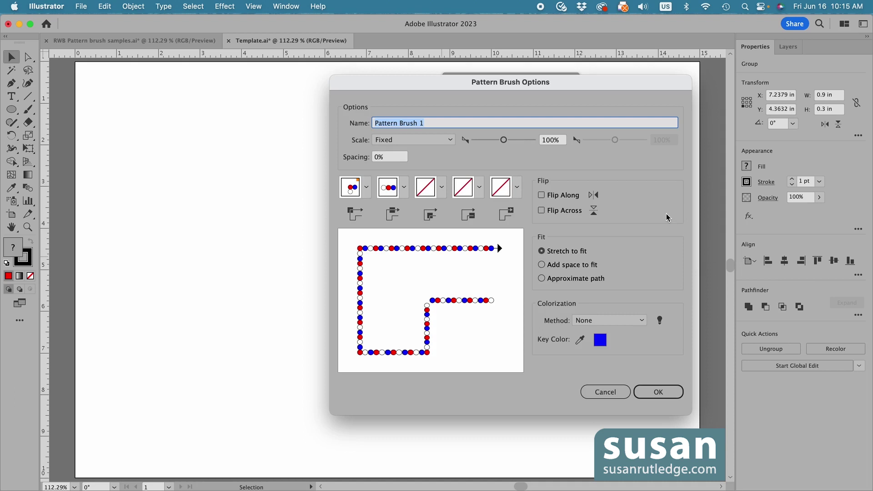
pyautogui.moveTo(370, 81); pyautogui.dragTo(450, 61)
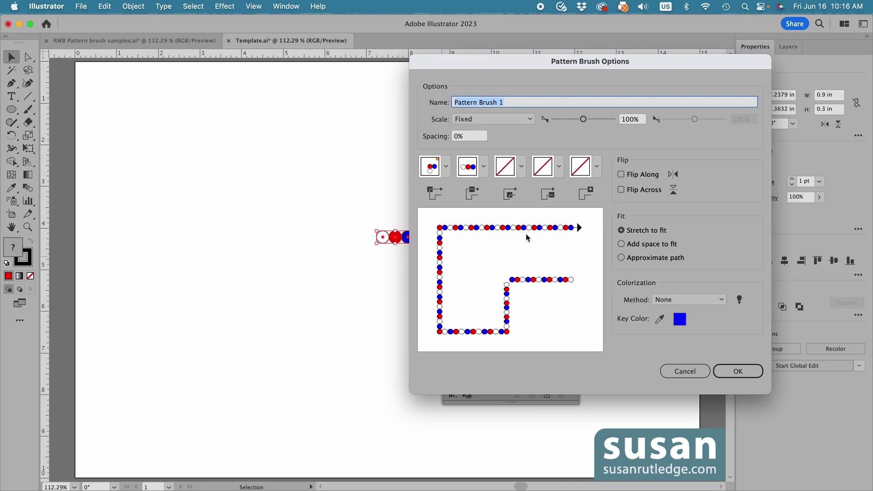
pyautogui.write('Circles')
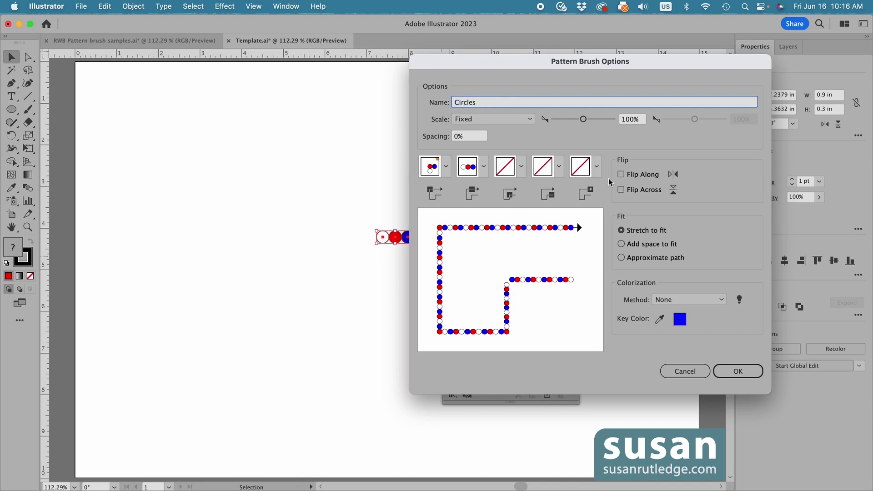
pyautogui.click(736, 372)
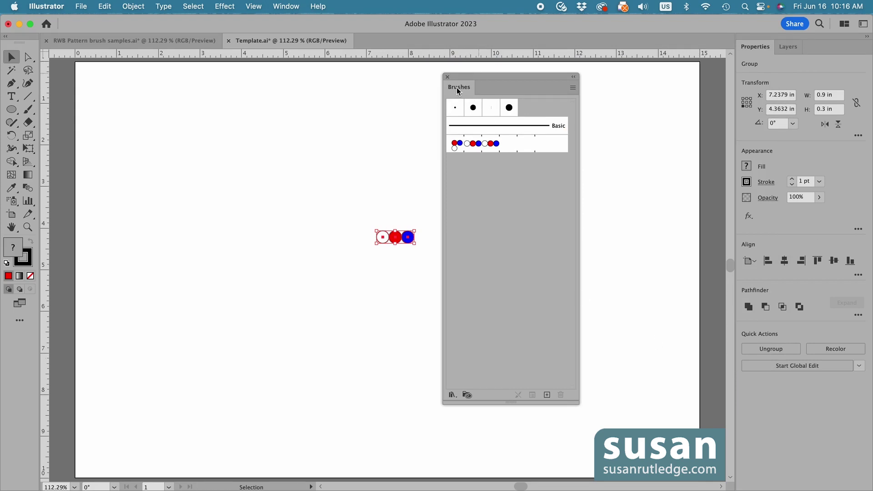
pyautogui.moveTo(457, 87)
pyautogui.mouseDown()
pyautogui.moveTo(640, 92)
pyautogui.moveTo(808, 63)
pyautogui.moveTo(814, 45)
pyautogui.moveTo(821, 53)
pyautogui.mouseUp()
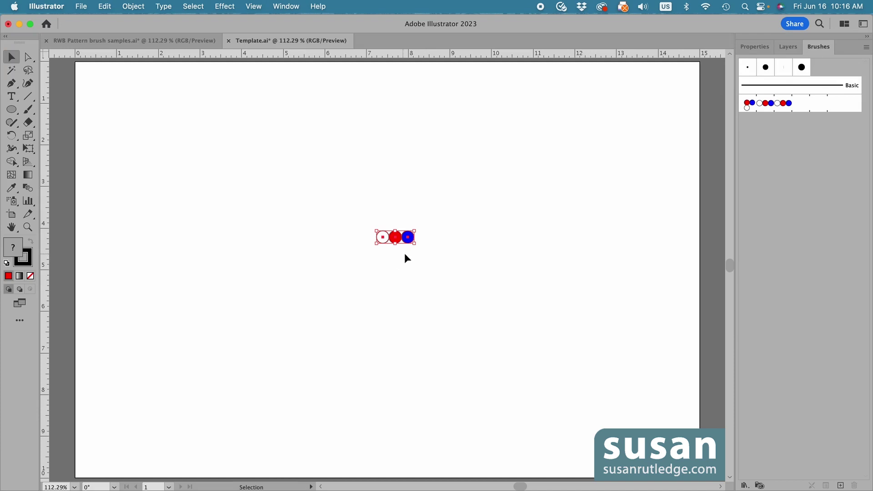
# - Rotate the circle group 90° clockwise into a vertical stack and create a pattern brush from it named Verticle Circles
pyautogui.press('r')
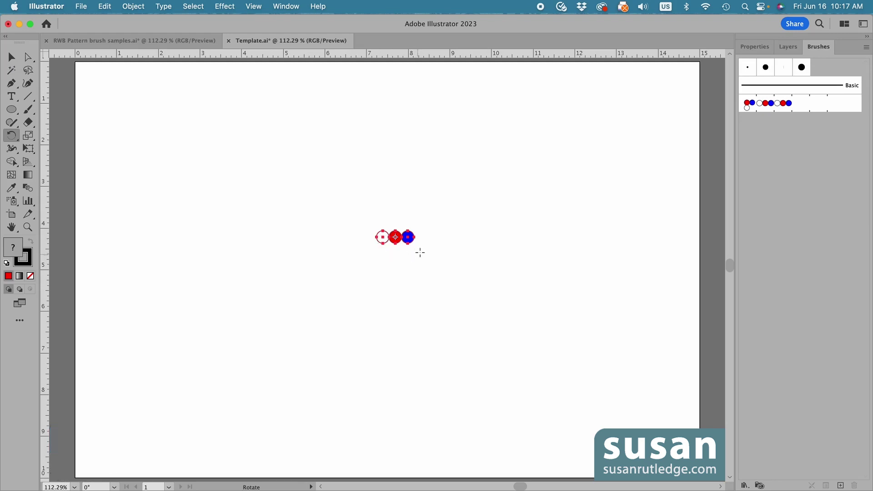
pyautogui.moveTo(421, 244); pyautogui.dragTo(403, 271)
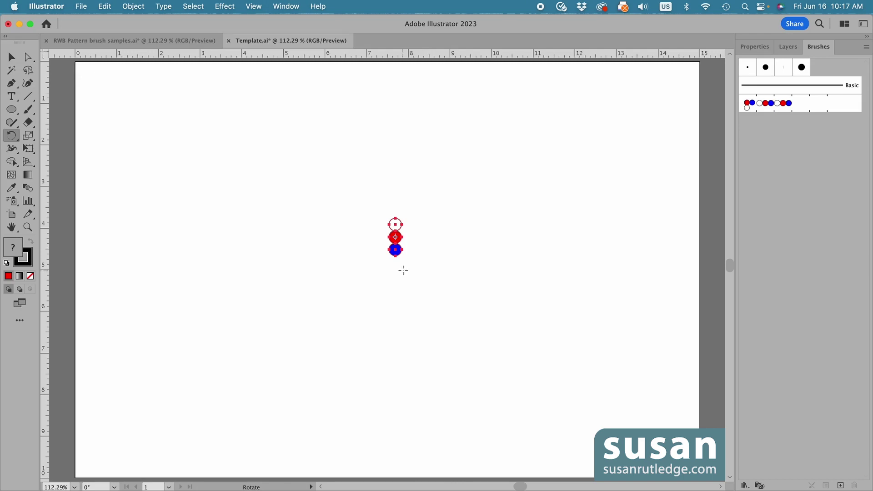
pyautogui.click(841, 486)
pyautogui.click(569, 192)
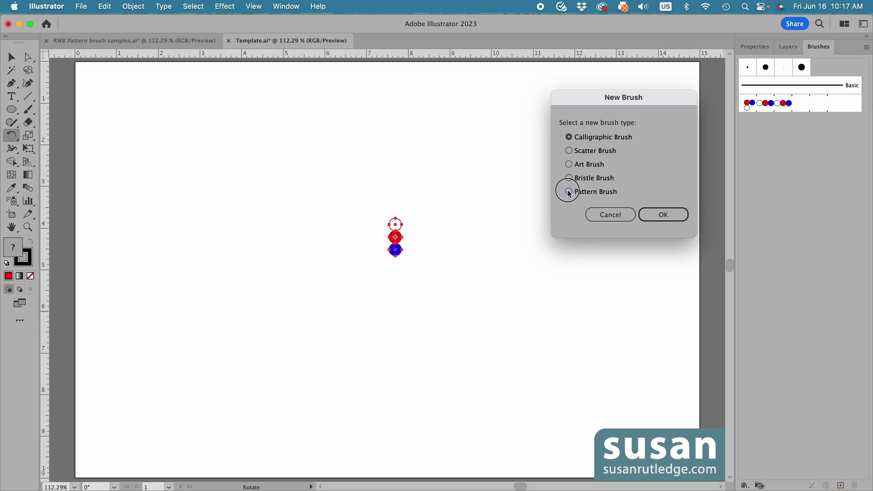
pyautogui.click(654, 215)
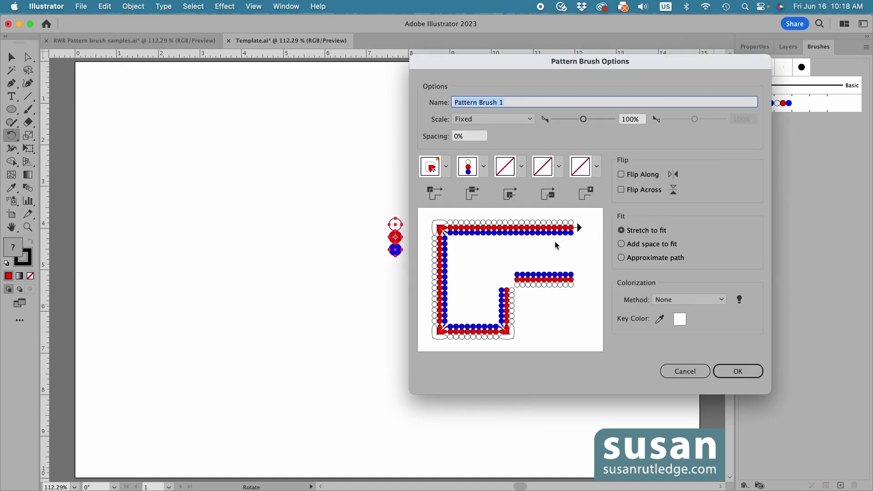
pyautogui.write('Verticle Circles')
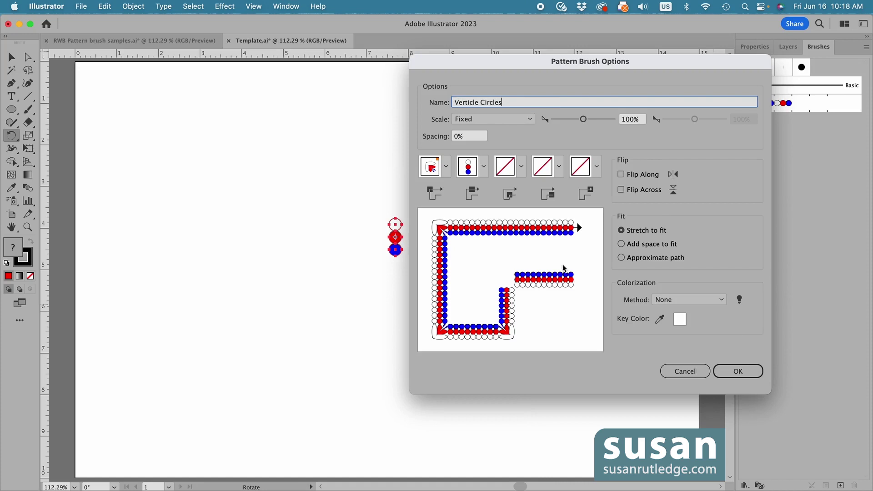
pyautogui.click(738, 370)
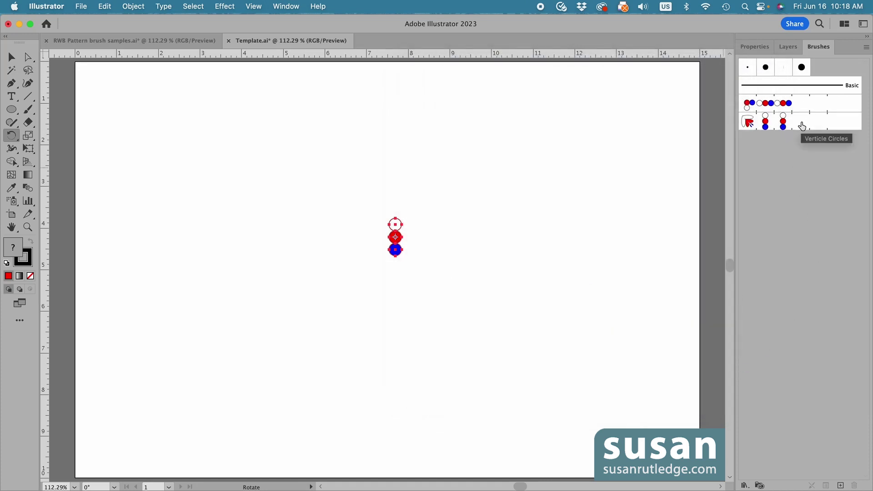
# - Move the vertical circle group to the upper-left corner of the artboard
pyautogui.press('v')
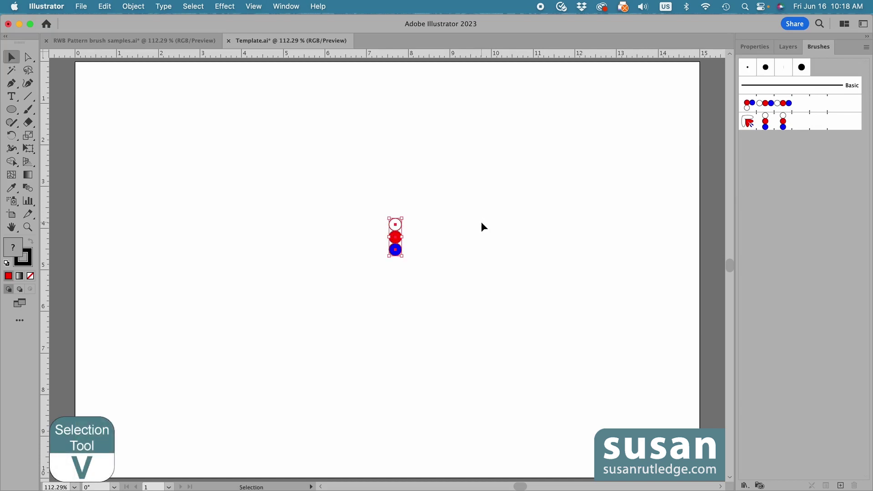
pyautogui.moveTo(396, 229); pyautogui.dragTo(98, 80)
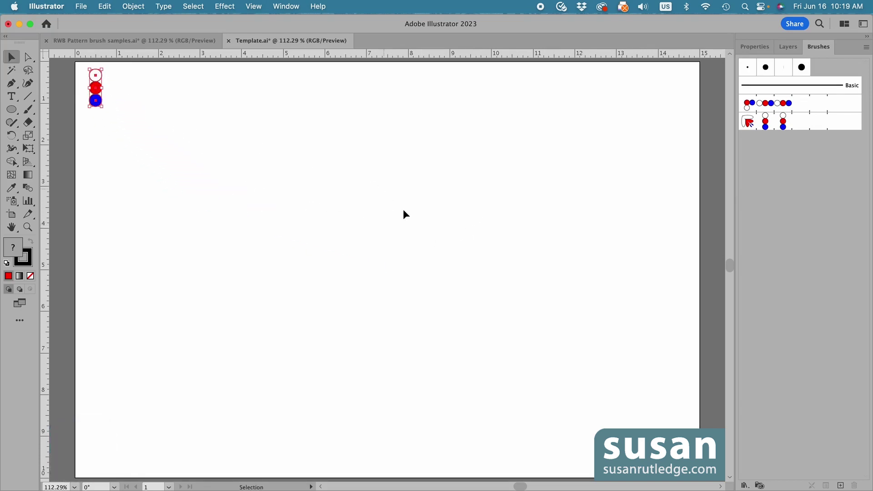
# - Draw a 0.4 in by 0.4 in square near the middle of the artboard
pyautogui.press('m')
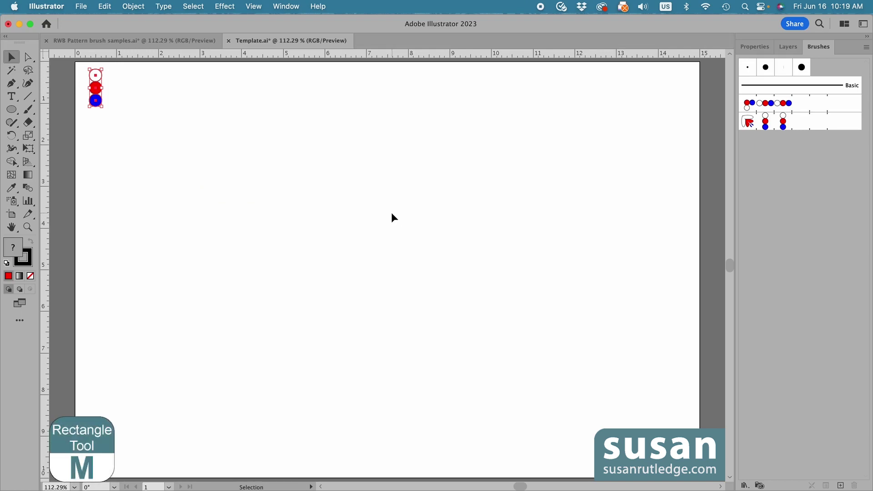
pyautogui.click(381, 208)
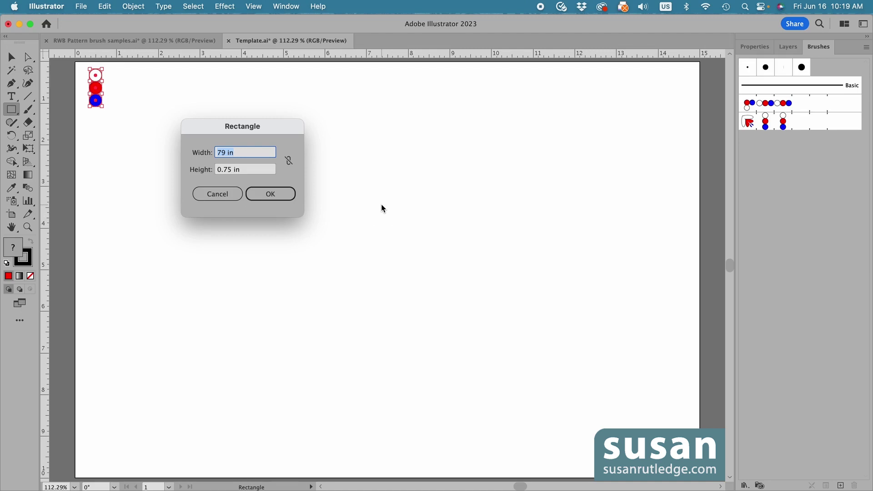
pyautogui.press('BackSpace')
pyautogui.write('.4')
pyautogui.press('Tab')
pyautogui.write('.4')
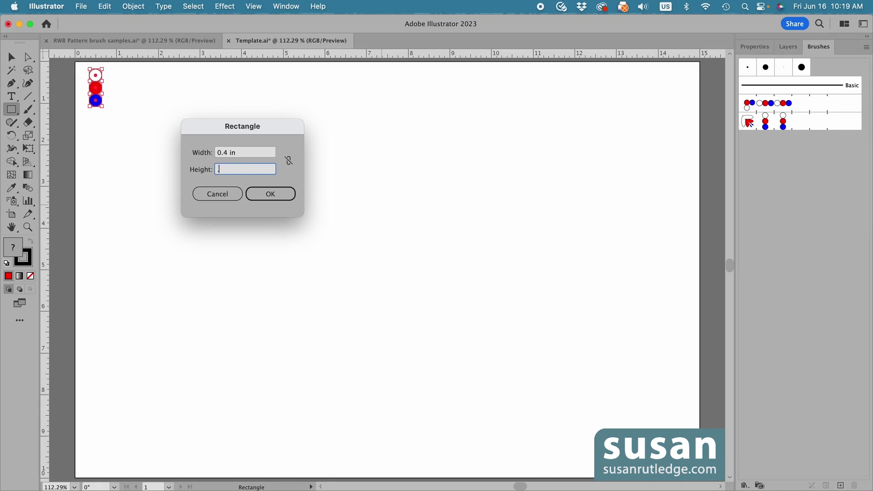
pyautogui.click(271, 194)
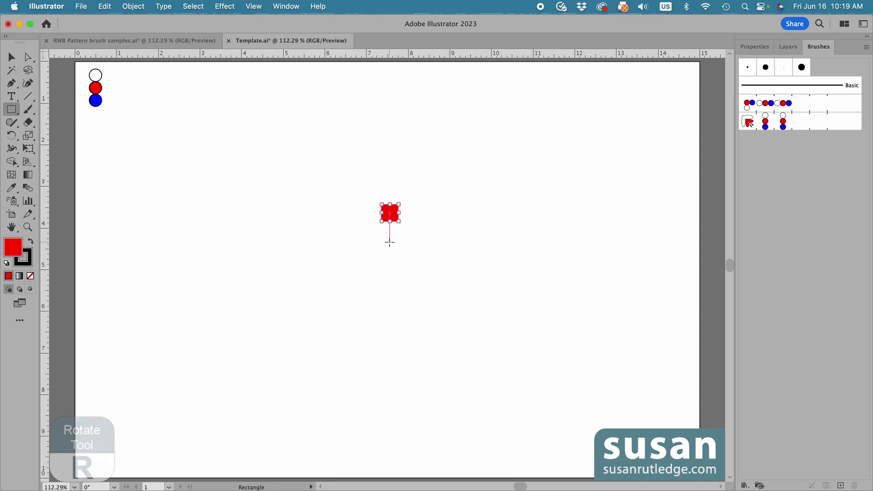
# - Rotate the red square 45° into a diamond and remove its stroke
pyautogui.press('r')
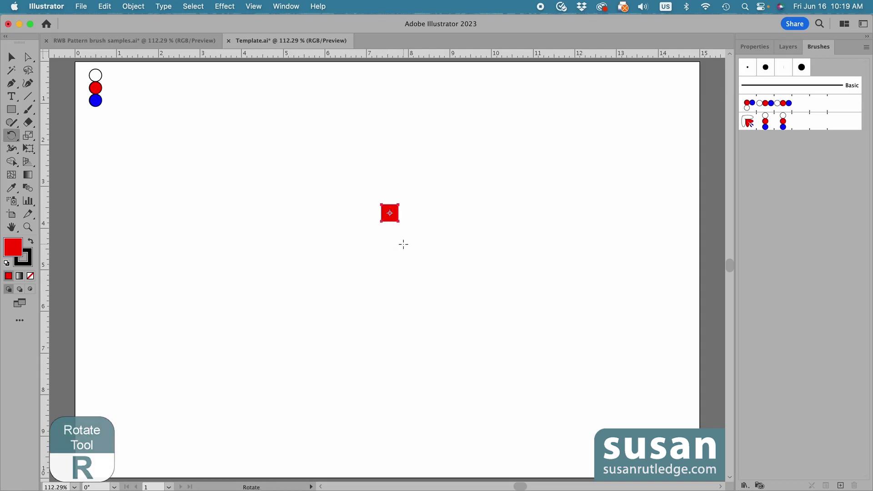
pyautogui.click(404, 244)
pyautogui.moveTo(404, 245); pyautogui.dragTo(413, 221)
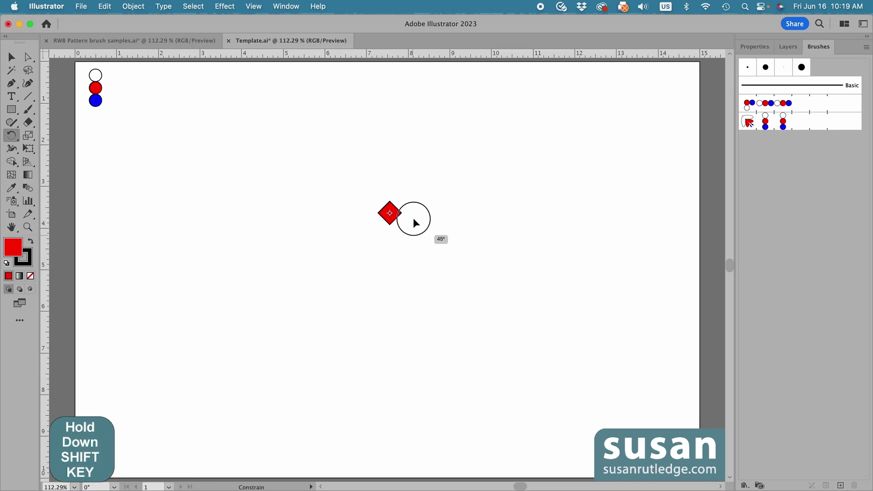
pyautogui.moveTo(413, 217); pyautogui.dragTo(414, 218)
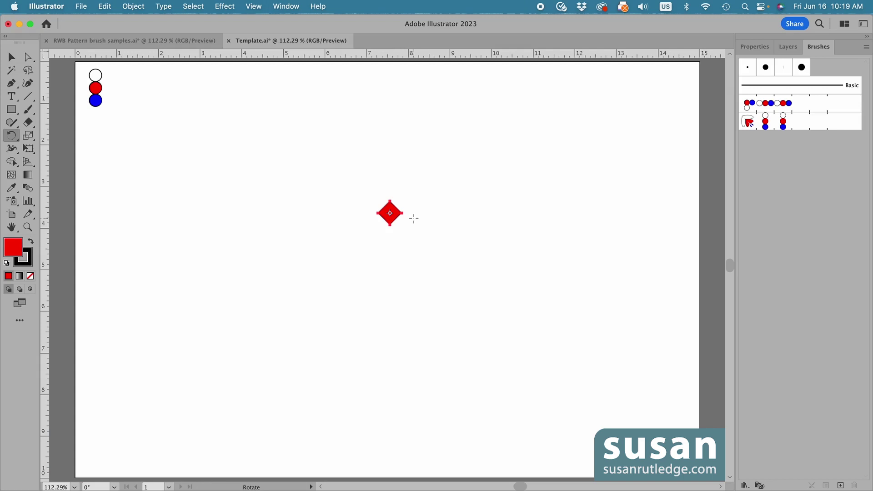
pyautogui.click(761, 47)
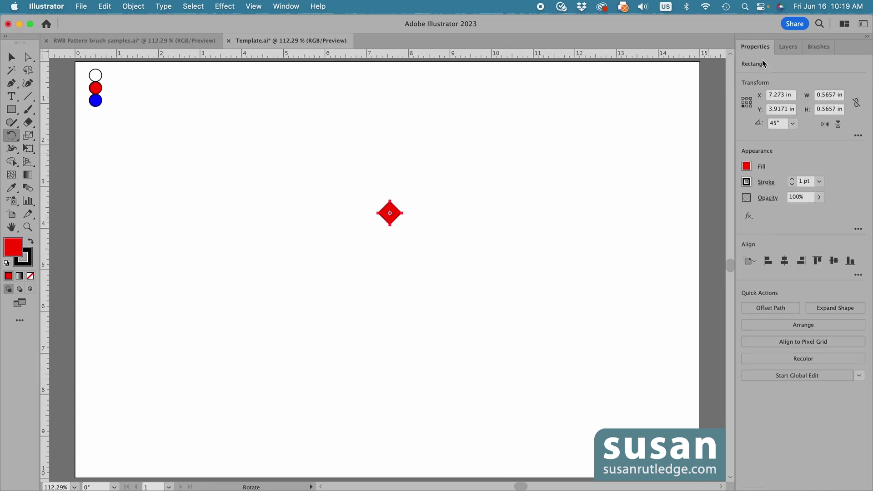
pyautogui.click(792, 184)
# - Duplicate the red diamond 0.57 in horizontally to the right so the two diamonds touch at their corners
pyautogui.press('v')
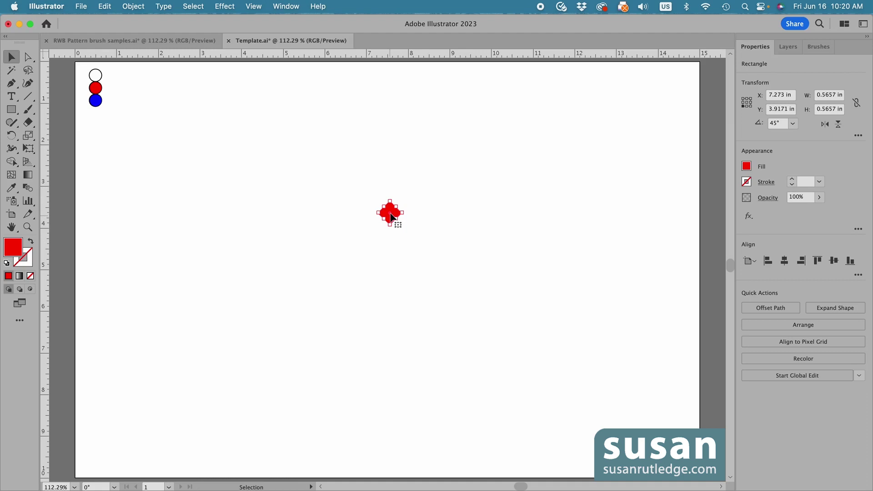
pyautogui.moveTo(391, 217); pyautogui.dragTo(415, 219)
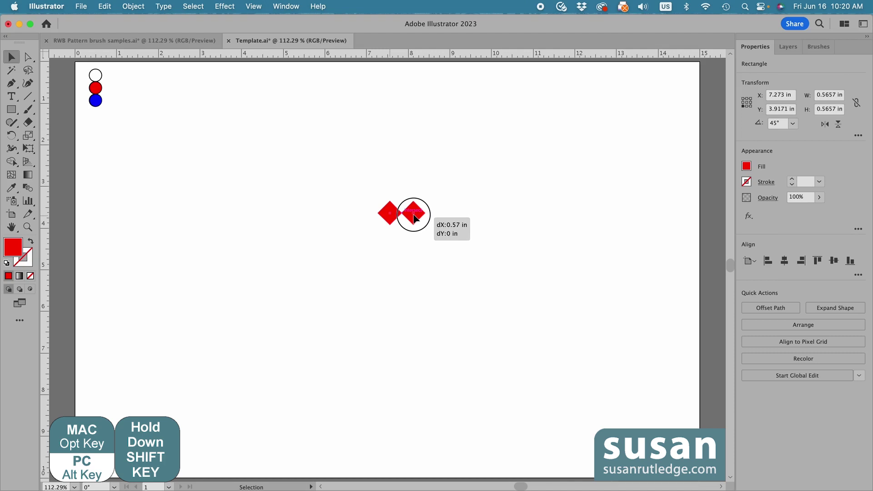
pyautogui.moveTo(415, 218); pyautogui.dragTo(416, 220)
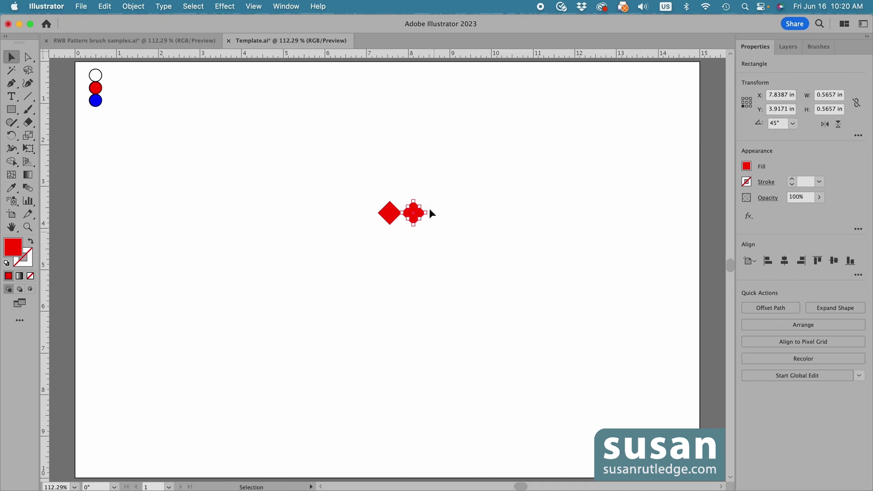
# - Copy the combined width of the two red diamonds, then deselect them
pyautogui.moveTo(372, 190); pyautogui.dragTo(431, 236)
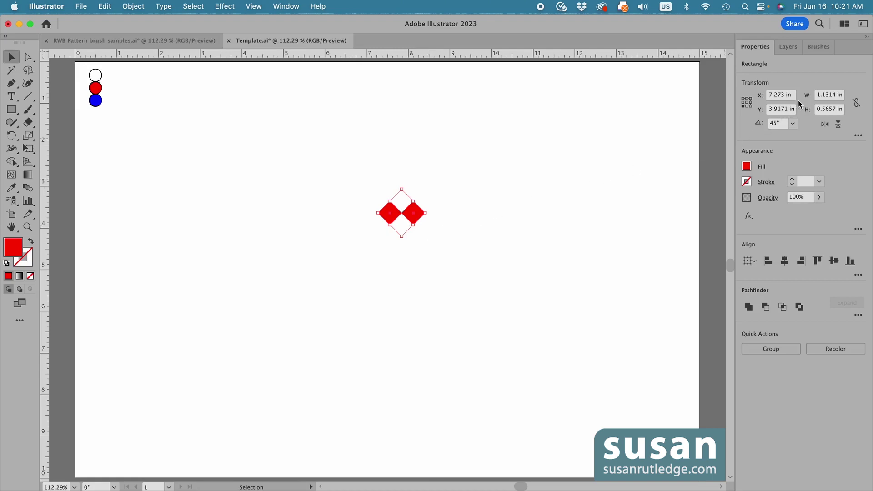
pyautogui.click(828, 94)
pyautogui.press('super+c')
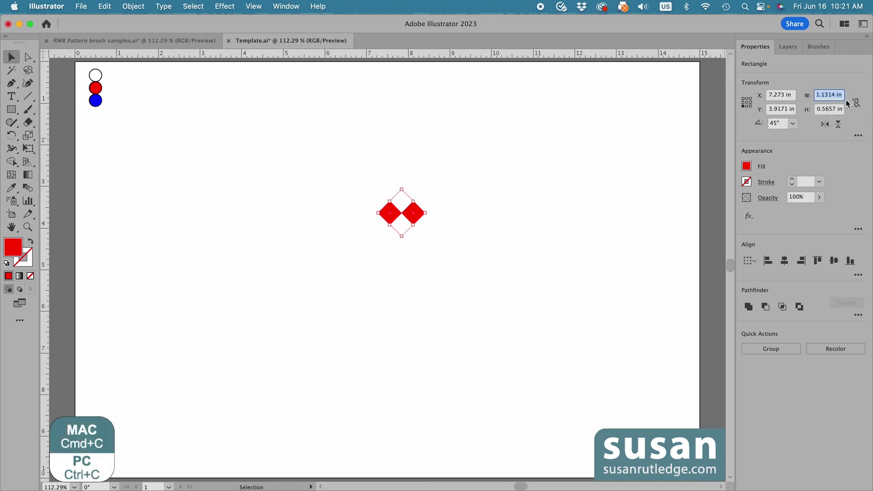
pyautogui.click(468, 191)
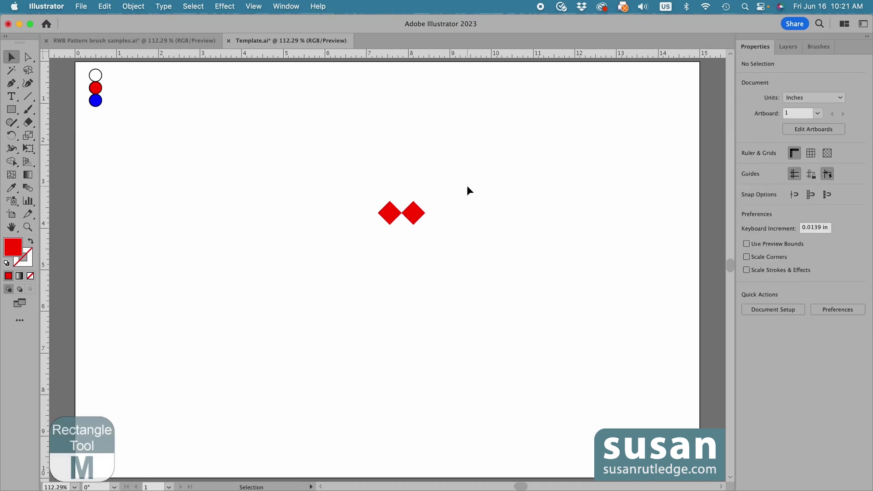
# - Draw a rectangle above the diamonds with the copied width of 1.1314 in and a height of 0.75 in
pyautogui.press('m')
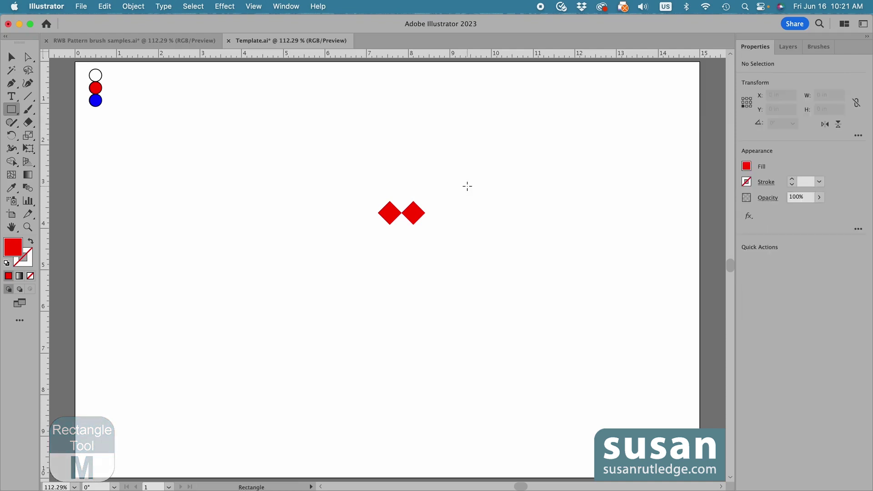
pyautogui.click(467, 135)
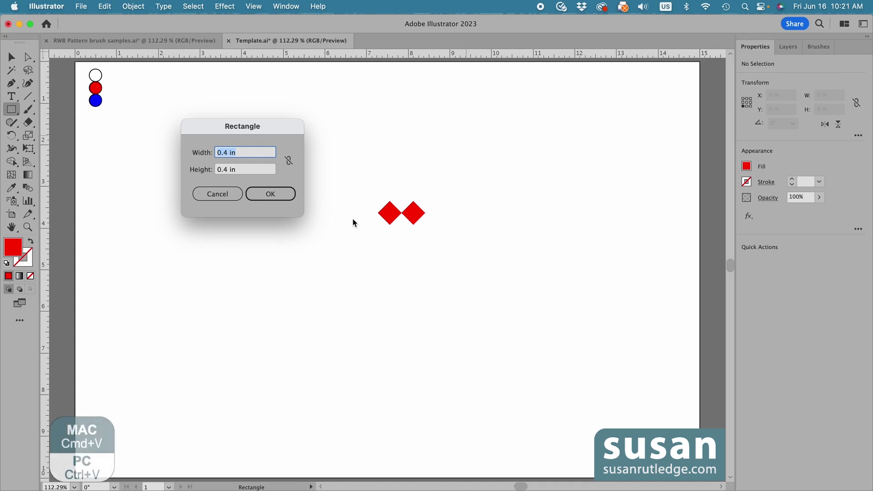
pyautogui.press('super+v')
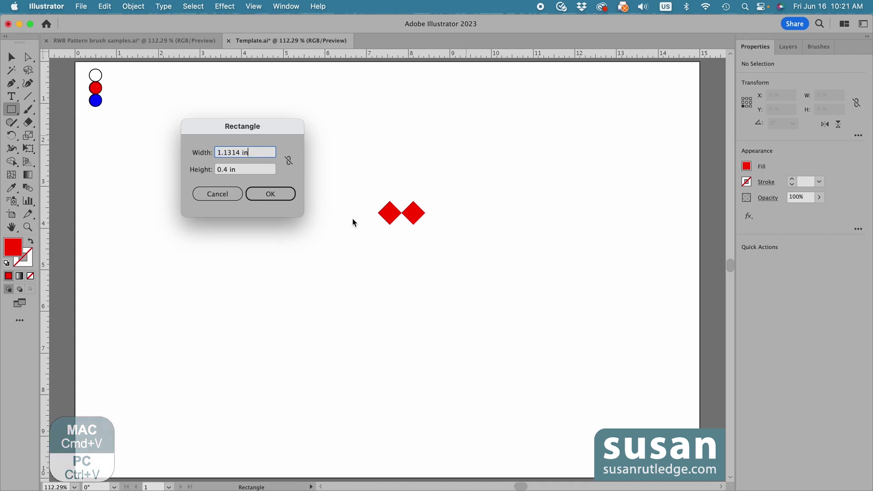
pyautogui.tripleClick(237, 172)
pyautogui.press('BackSpace')
pyautogui.write('.75')
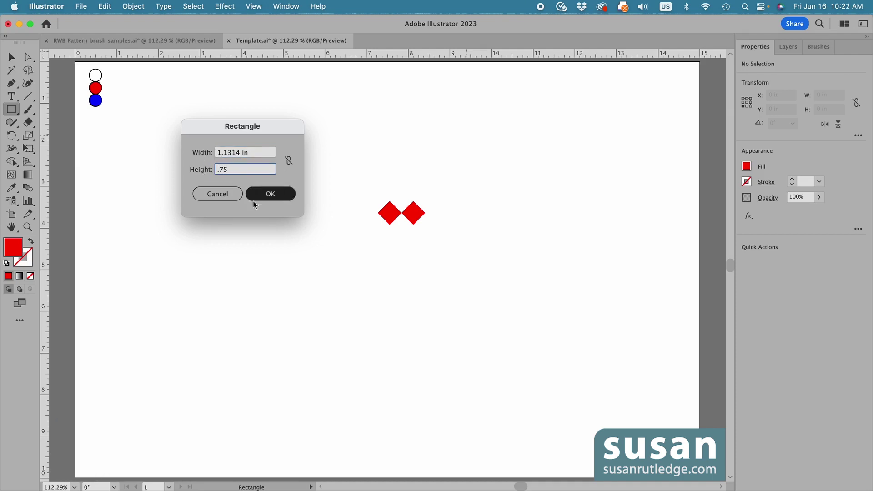
pyautogui.click(269, 194)
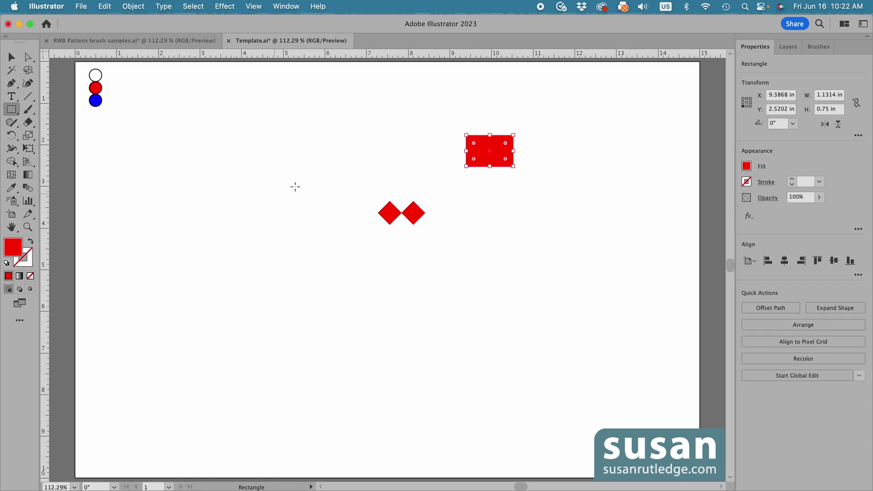
# - Fill the new rectangle with blue
pyautogui.click(746, 167)
pyautogui.click(689, 205)
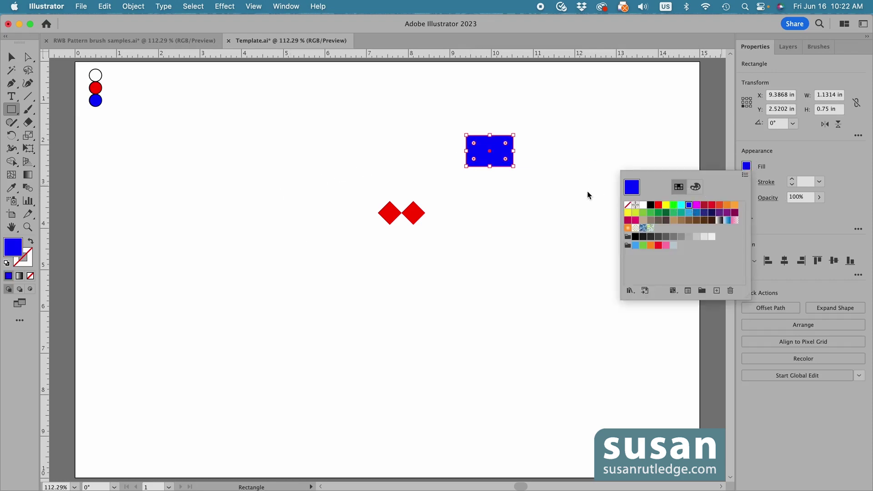
pyautogui.press('v')
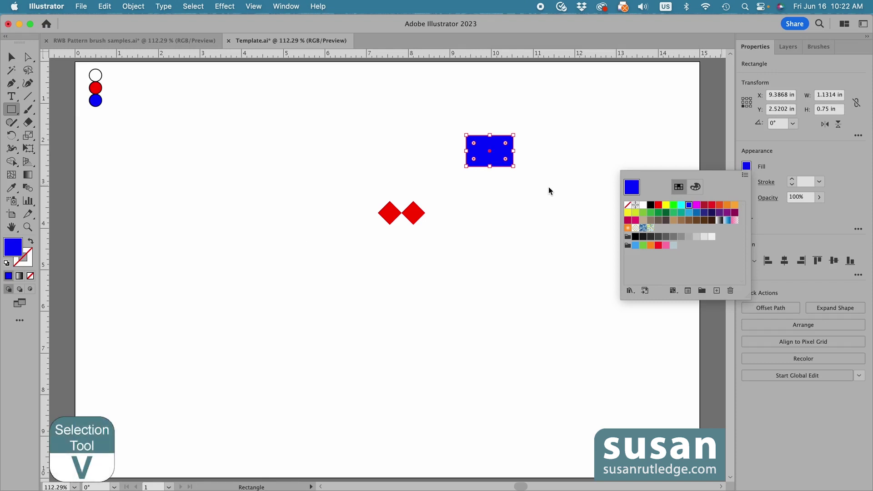
pyautogui.click(549, 186)
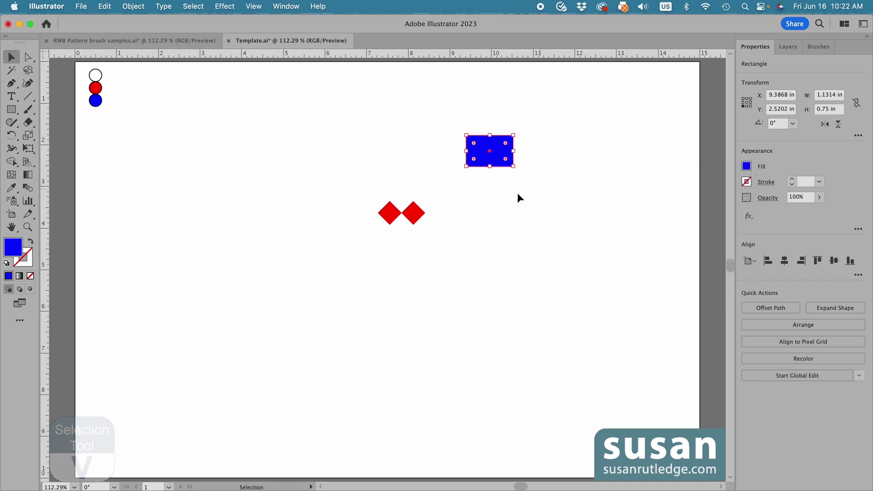
# - Move the blue rectangle over the two diamonds and send it to the back
pyautogui.moveTo(498, 160); pyautogui.dragTo(409, 219)
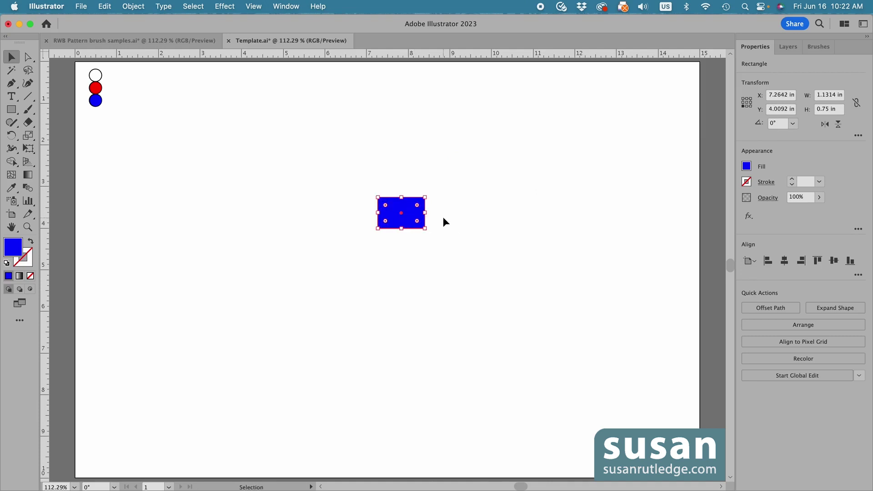
pyautogui.press('super+shift+bracketleft')
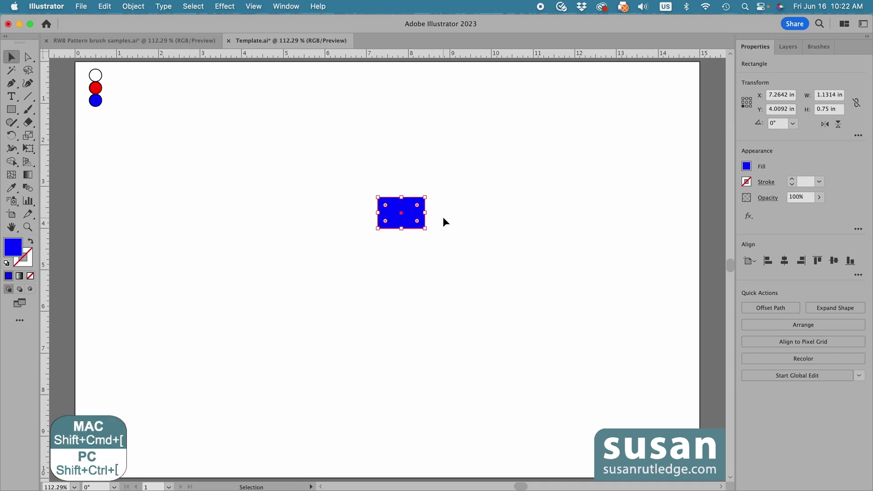
pyautogui.press('super+shift+bracketleft')
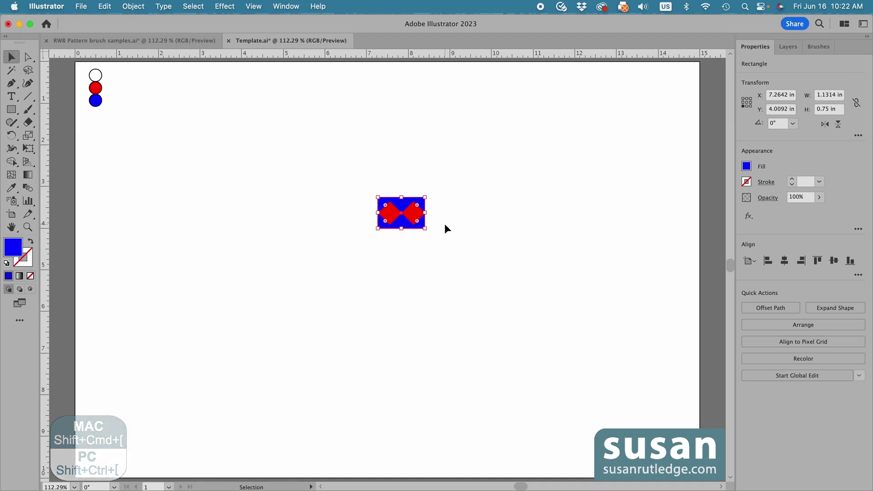
# - Fill the left diamond with white
pyautogui.click(409, 241)
pyautogui.click(398, 220)
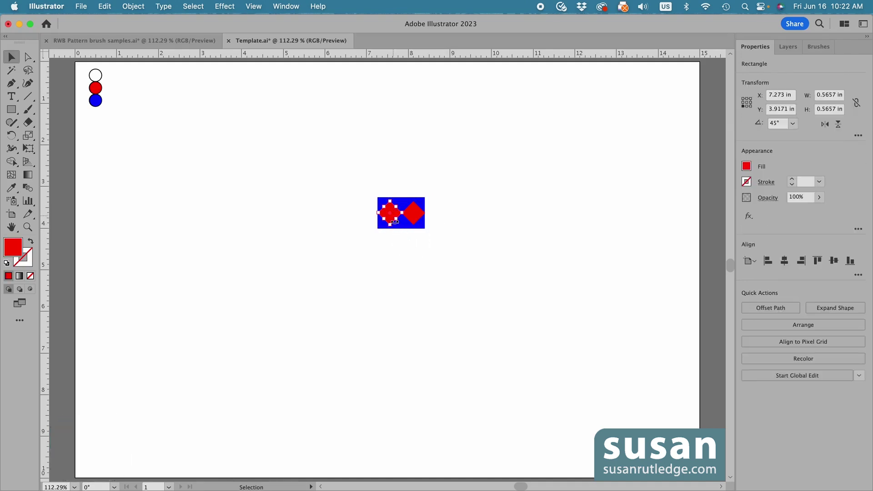
pyautogui.click(747, 166)
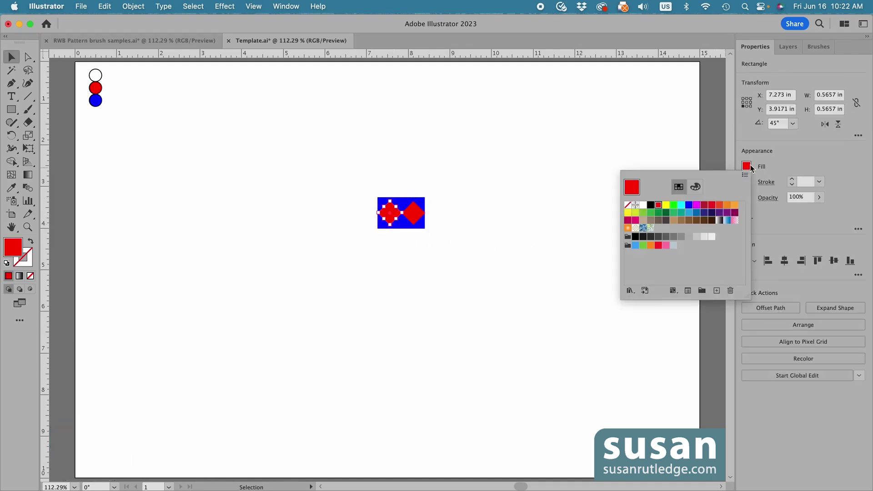
pyautogui.click(643, 206)
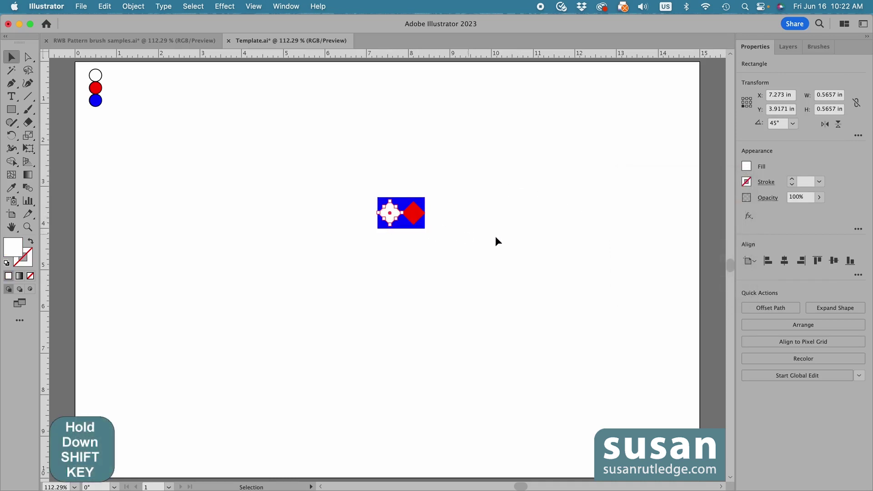
# - Group the white and red diamonds and center the group horizontally with the blue rectangle
pyautogui.keyDown('shift'); pyautogui.click(423, 217); pyautogui.keyUp('shift')
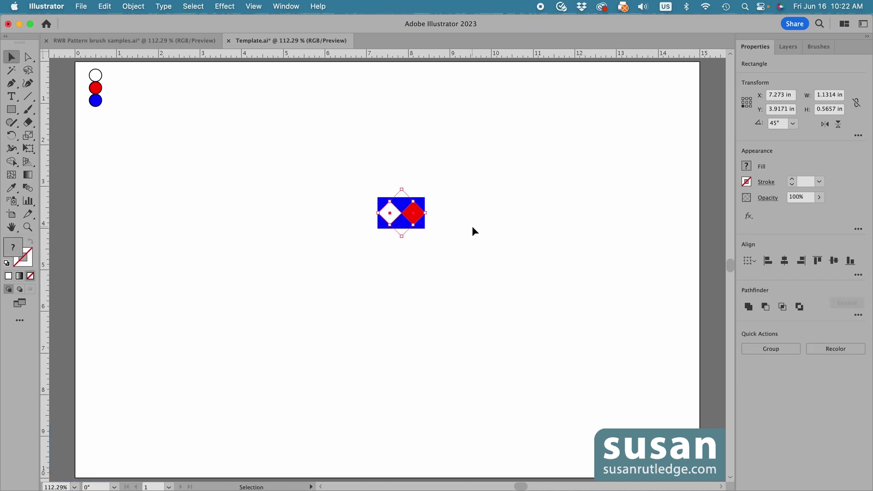
pyautogui.press('super+g')
pyautogui.moveTo(367, 181); pyautogui.dragTo(440, 239)
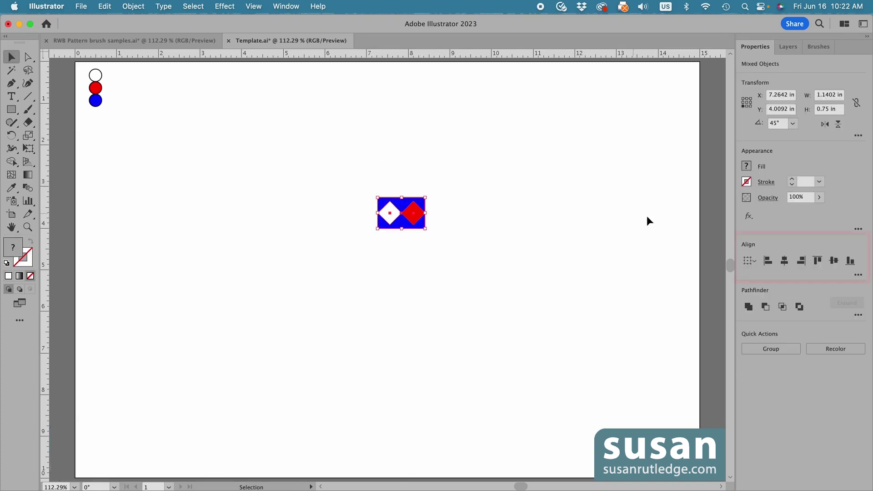
pyautogui.click(786, 263)
# - Create a pattern brush named Diamonds from the diamond artwork, and move the artwork beside the circle stack
pyautogui.click(818, 47)
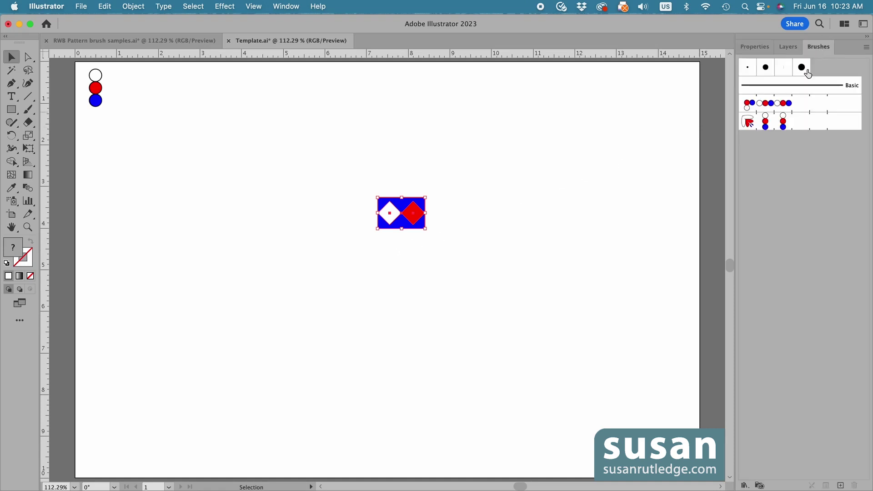
pyautogui.click(841, 486)
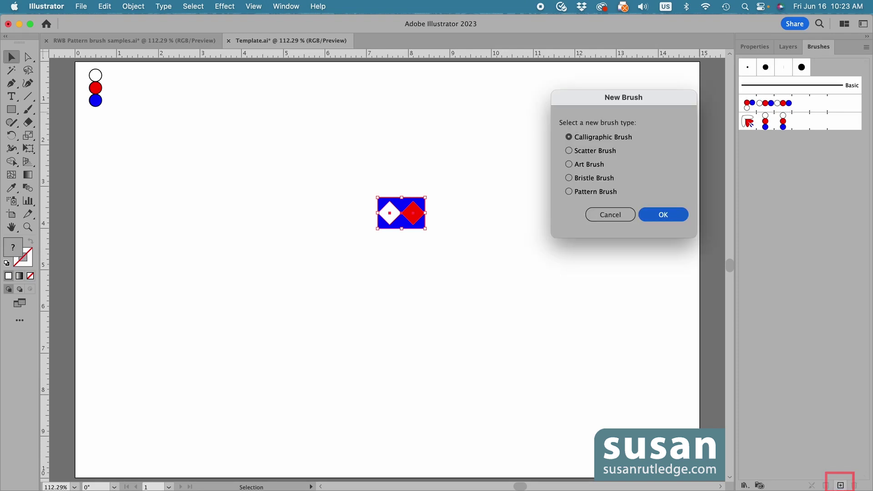
pyautogui.click(570, 192)
pyautogui.click(664, 214)
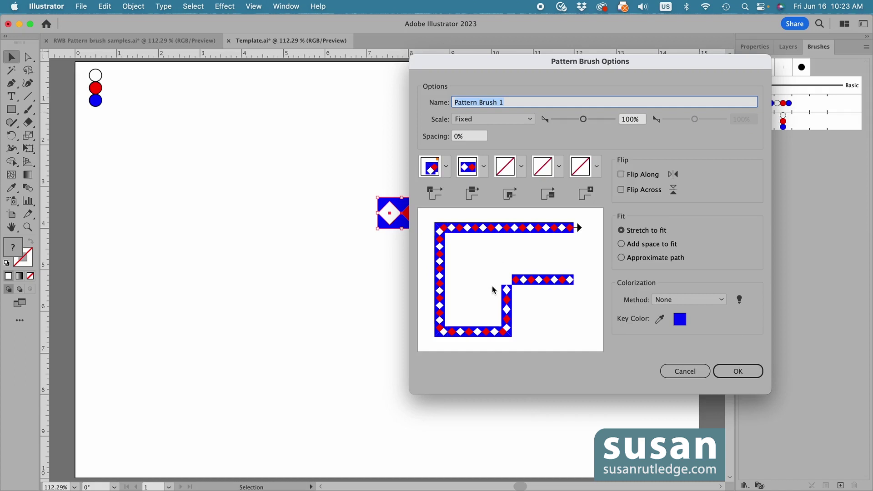
pyautogui.write('Diamonds')
pyautogui.click(730, 370)
pyautogui.moveTo(412, 218); pyautogui.dragTo(146, 87)
# - Draw a circle 0.5 in wide and 0.5 in high in the empty middle area of the artboard
pyautogui.press('l')
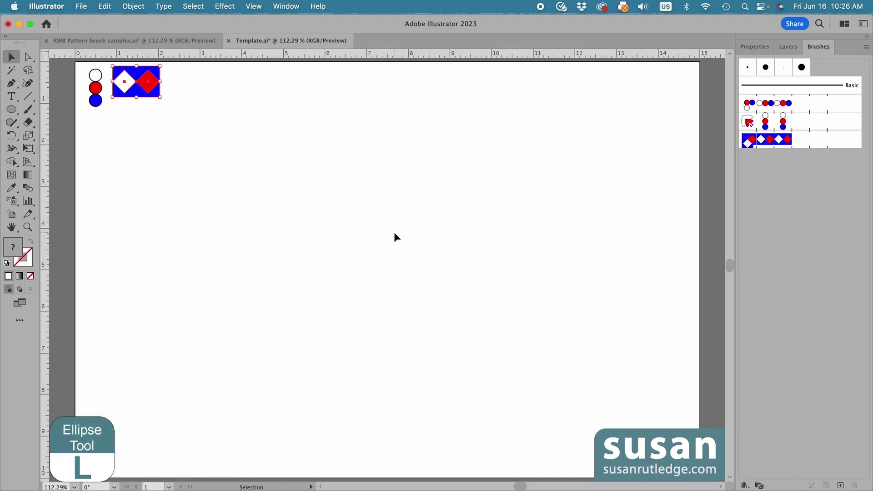
pyautogui.click(359, 203)
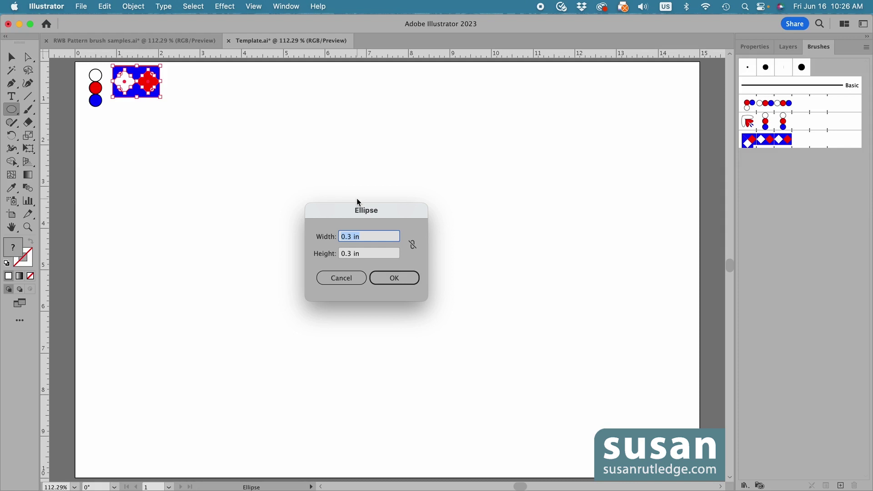
pyautogui.write('.5')
pyautogui.press('Tab')
pyautogui.write('.5')
pyautogui.click(397, 278)
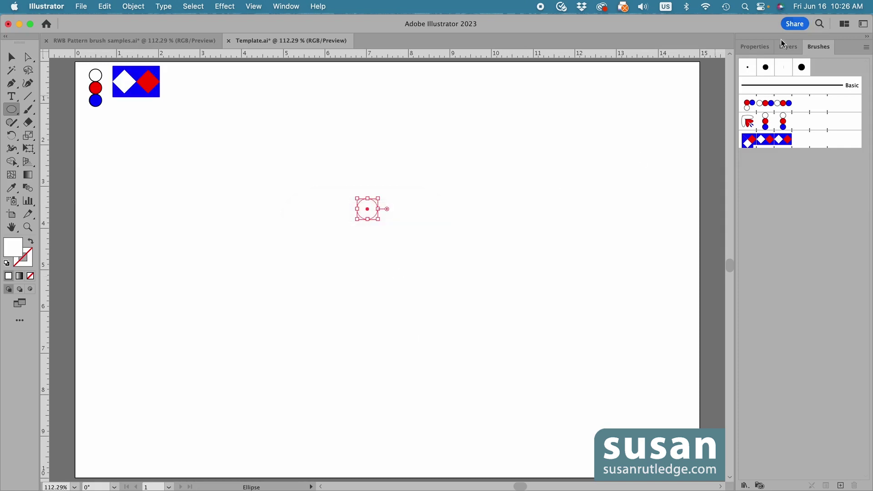
# - Remove the new circle's fill and give it a red 3 pt stroke
pyautogui.click(753, 47)
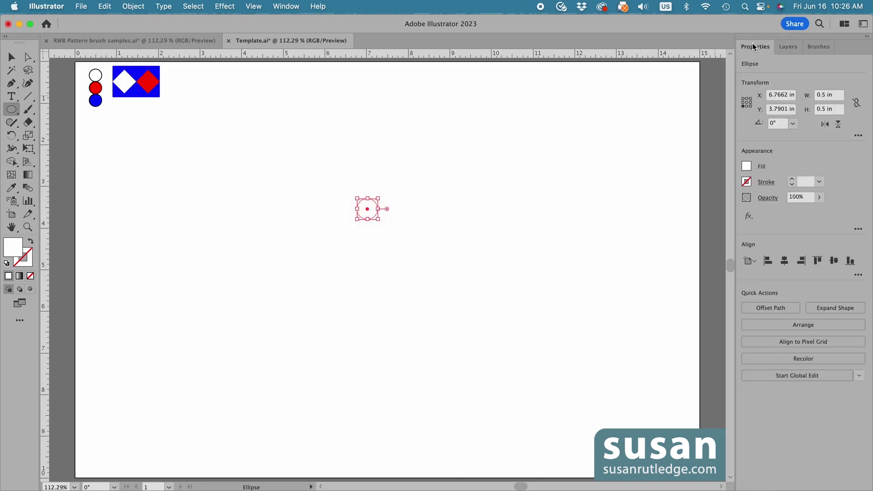
pyautogui.click(749, 168)
pyautogui.click(628, 205)
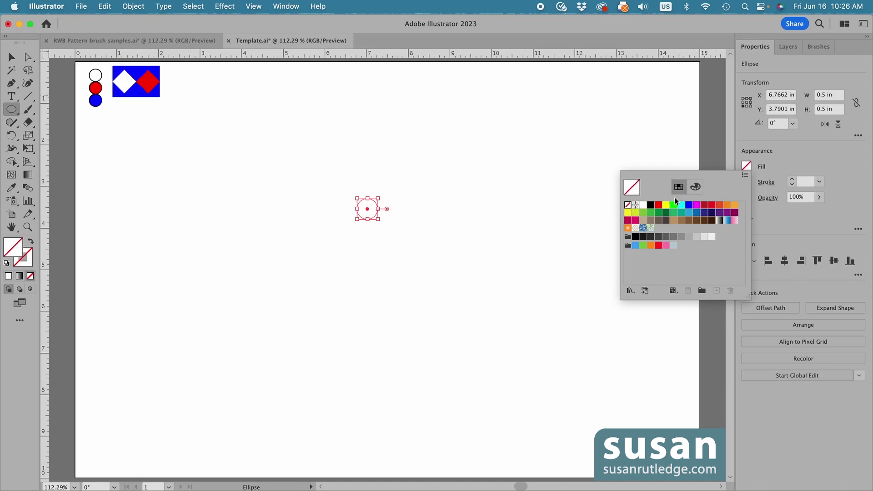
pyautogui.click(793, 179)
pyautogui.click(793, 179)
pyautogui.click(792, 180)
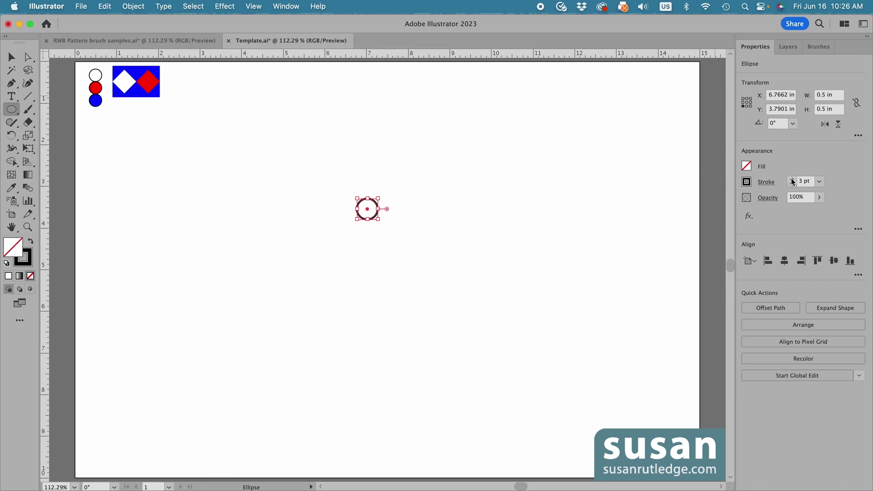
pyautogui.click(748, 183)
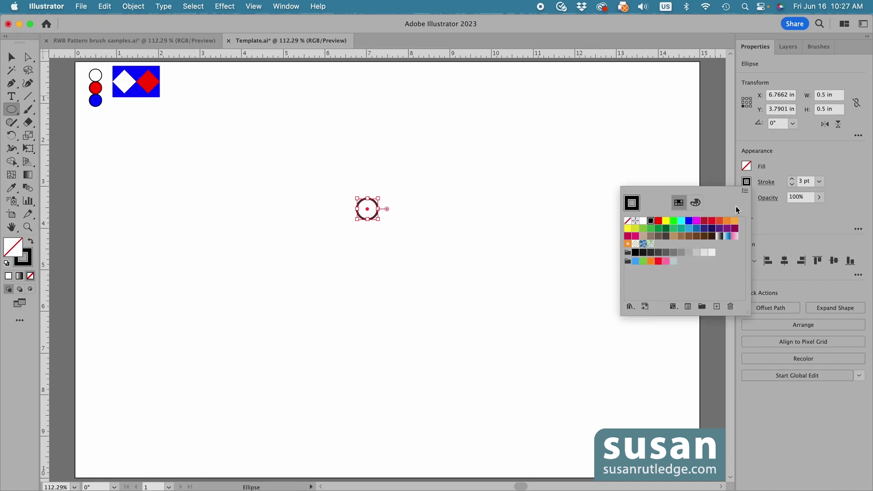
pyautogui.click(655, 220)
pyautogui.click(659, 221)
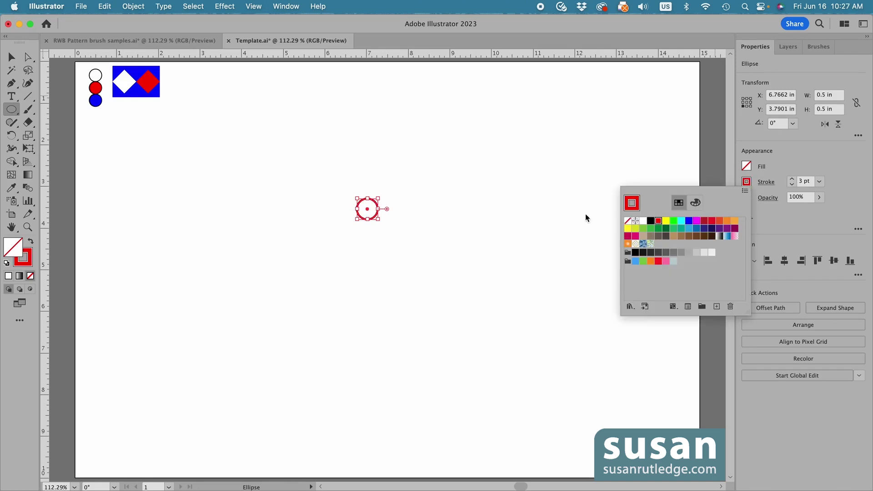
pyautogui.click(588, 160)
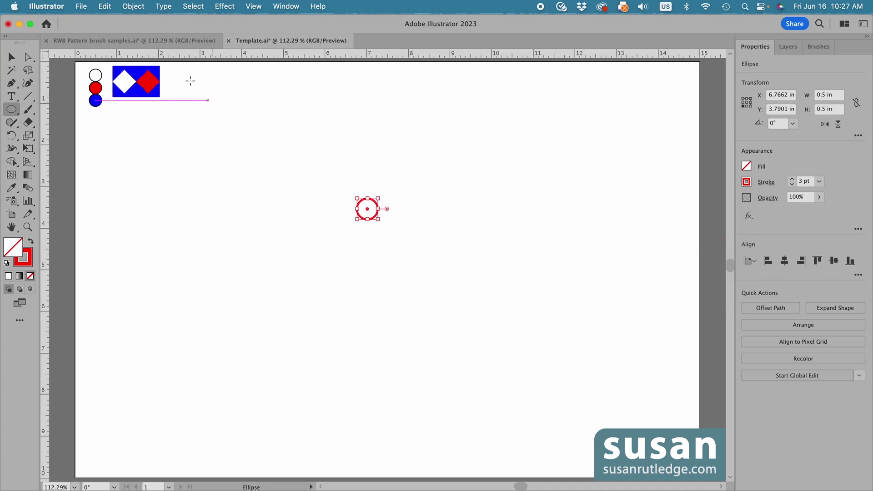
# - Offset the red circle's path by -0.09 in and give the resulting inner circle a blue stroke
pyautogui.click(134, 7)
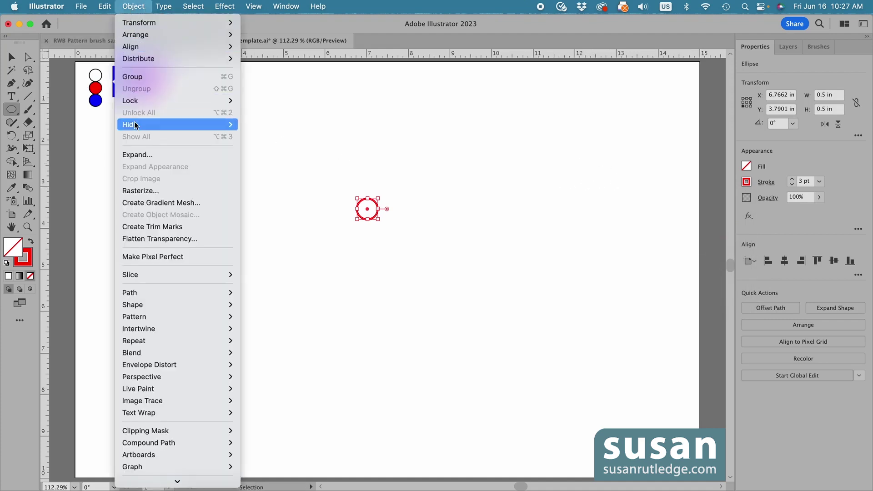
pyautogui.moveTo(174, 297)
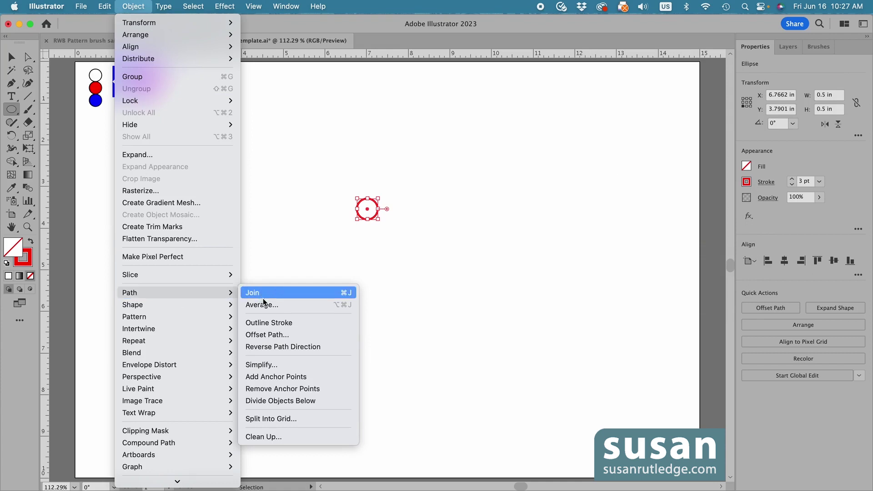
pyautogui.click(298, 334)
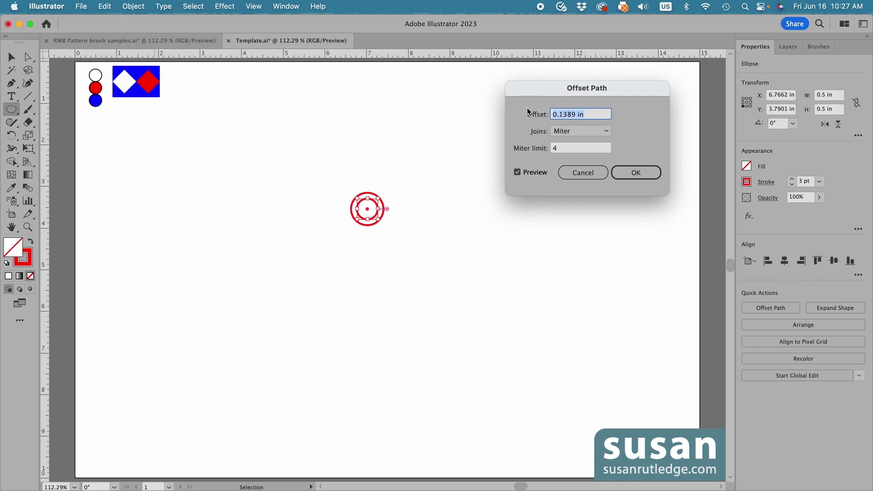
pyautogui.write('-')
pyautogui.click(635, 173)
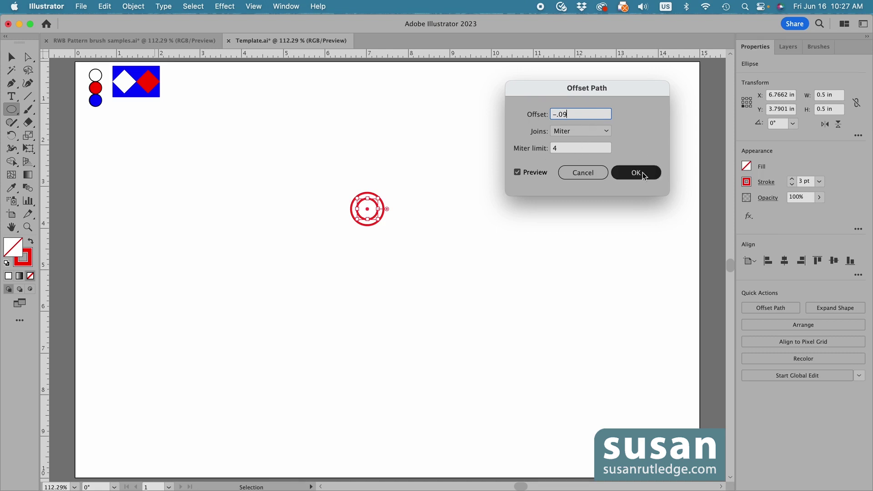
pyautogui.click(747, 181)
pyautogui.click(689, 220)
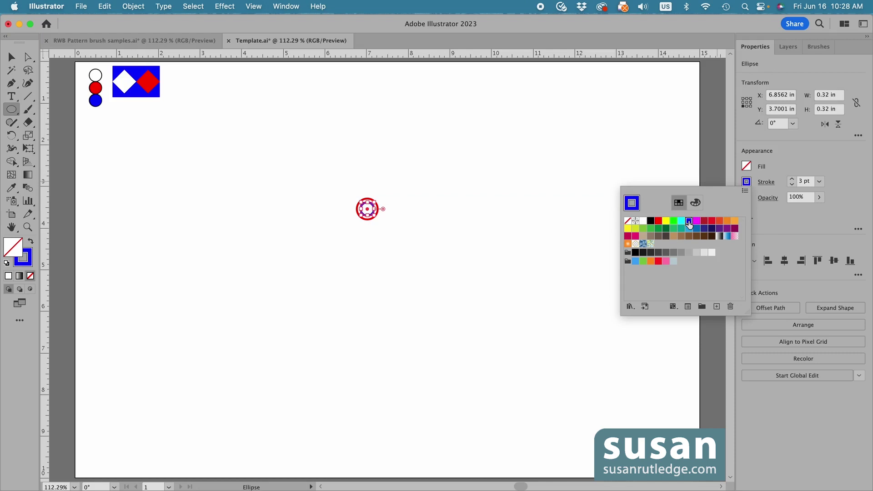
pyautogui.click(594, 173)
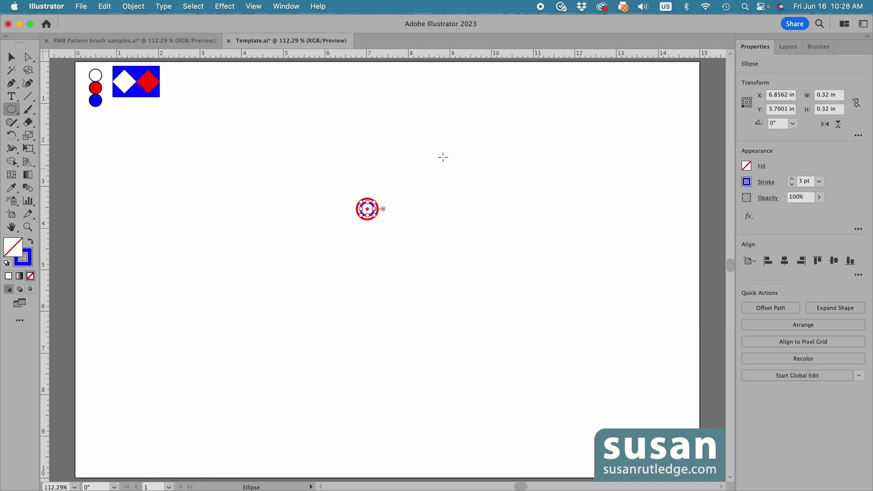
# - Offset the blue circle's path by -0.09 in and give the resulting innermost circle a red stroke
pyautogui.click(133, 6)
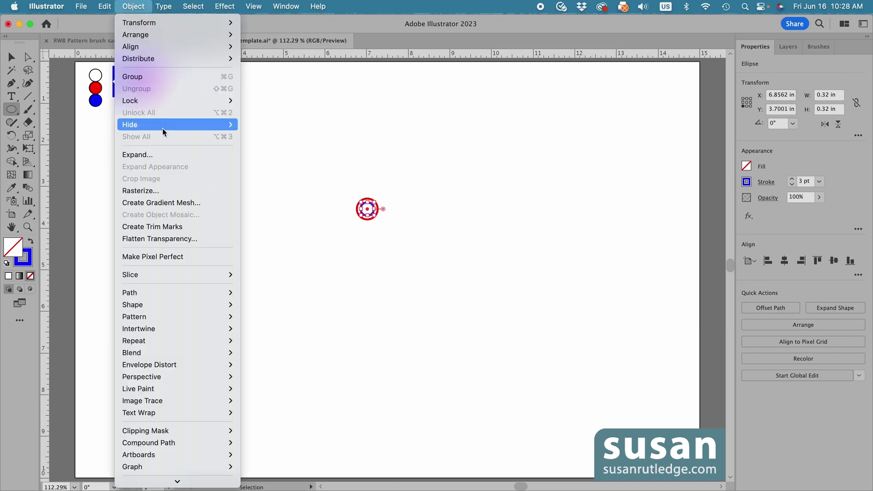
pyautogui.moveTo(195, 292)
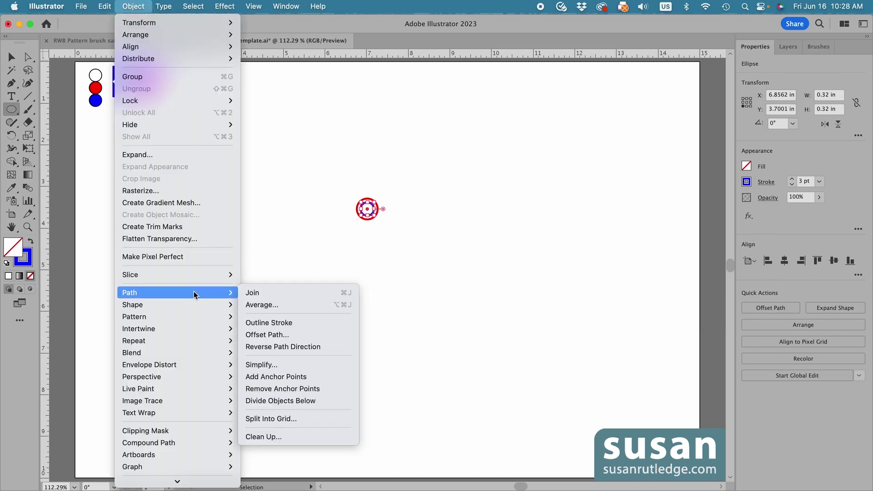
pyautogui.click(273, 336)
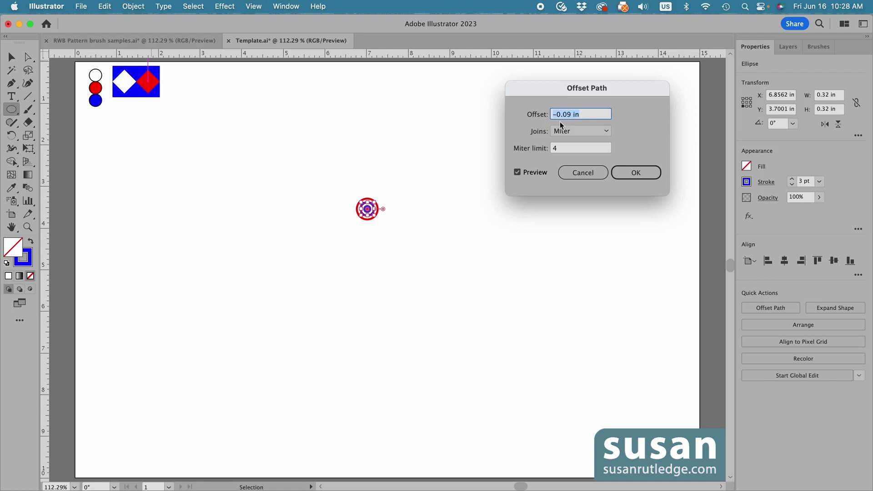
pyautogui.click(650, 182)
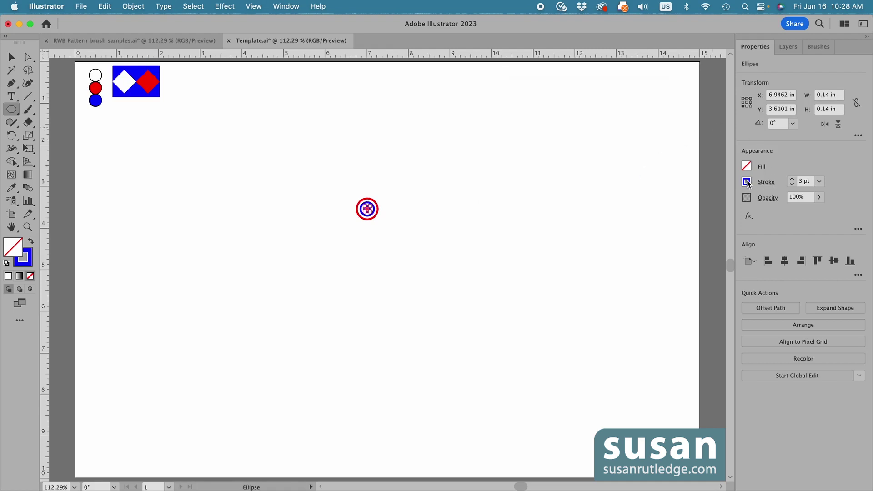
pyautogui.click(747, 182)
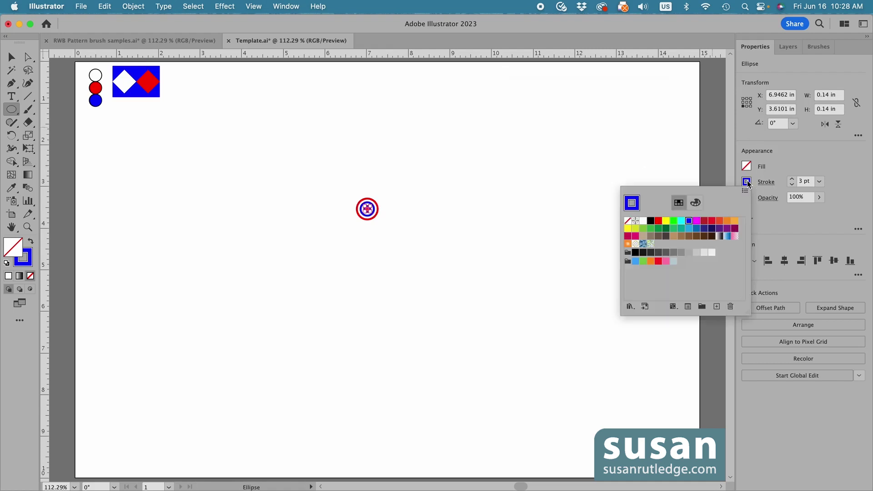
pyautogui.click(659, 224)
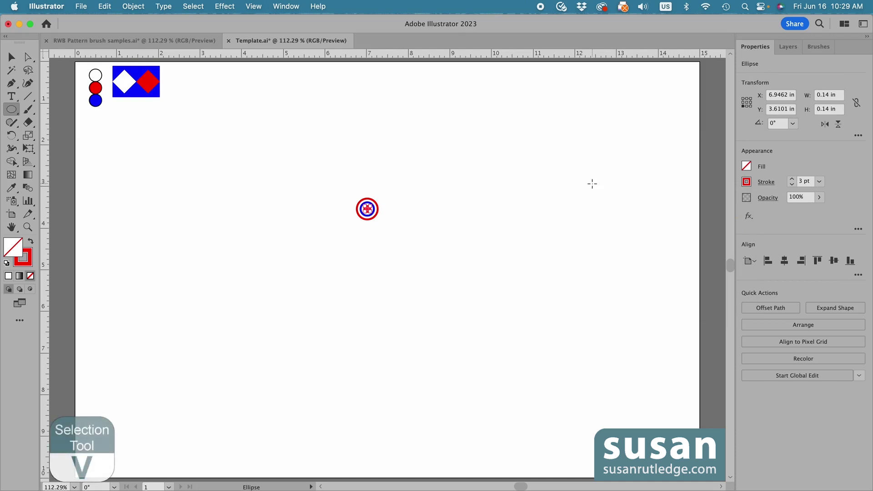
# - Group the three concentric circles
pyautogui.press('v')
pyautogui.moveTo(351, 190); pyautogui.dragTo(391, 233)
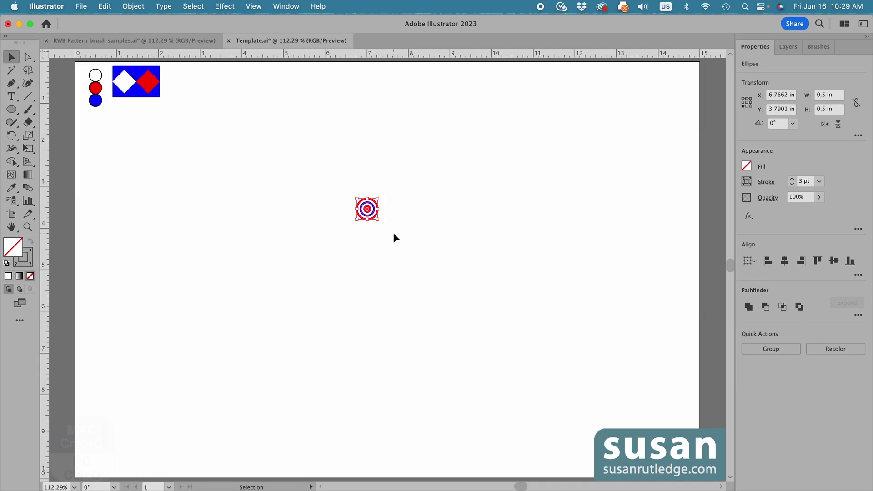
pyautogui.press('super+g')
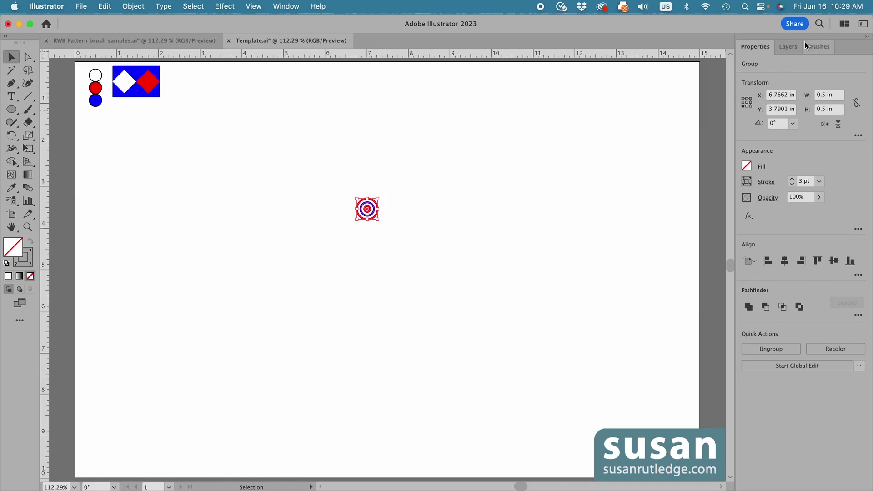
# - Create a pattern brush named Target Circles from the circle group, and move the artwork beside the diamond artwork
pyautogui.click(817, 47)
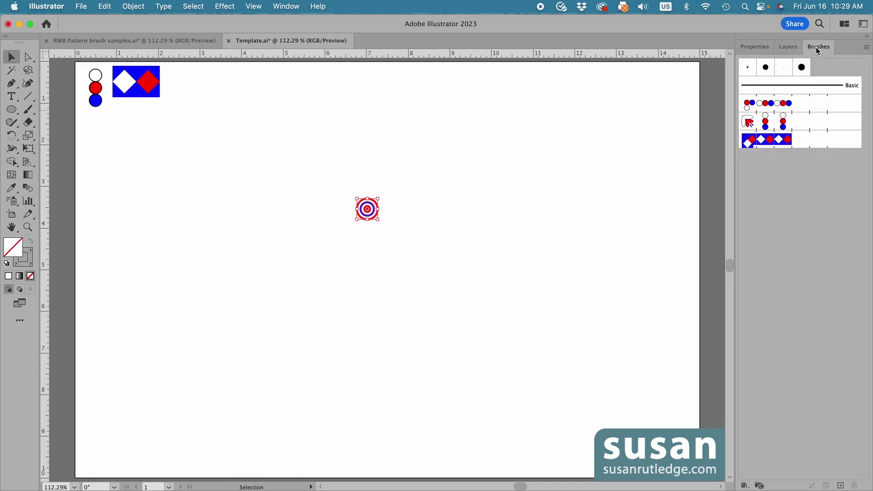
pyautogui.click(842, 485)
pyautogui.click(569, 191)
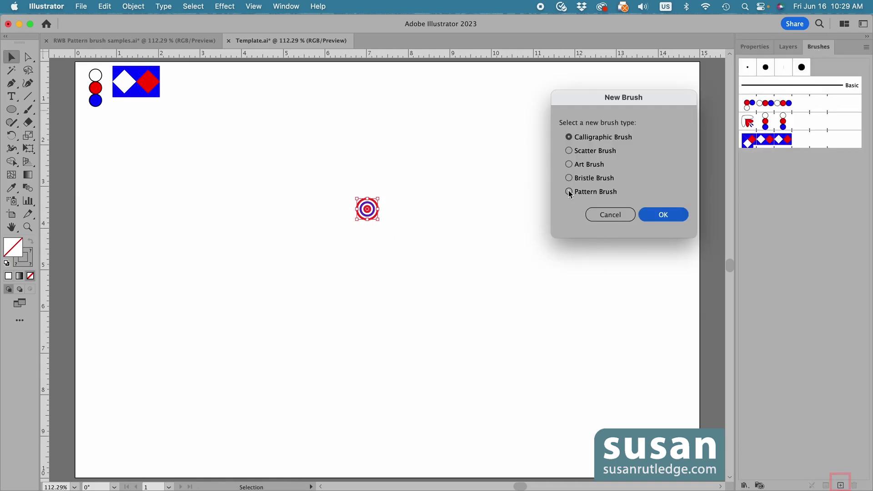
pyautogui.click(662, 215)
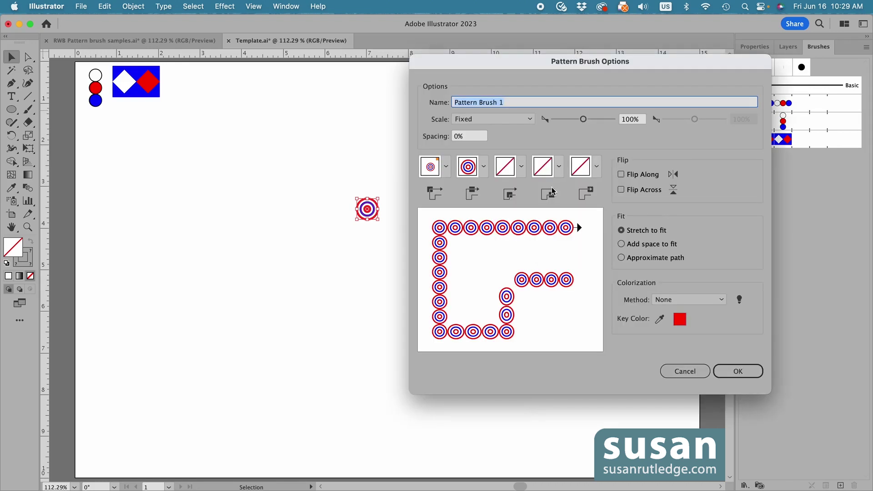
pyautogui.write('Target Circles')
pyautogui.click(738, 369)
pyautogui.moveTo(368, 209); pyautogui.dragTo(182, 85)
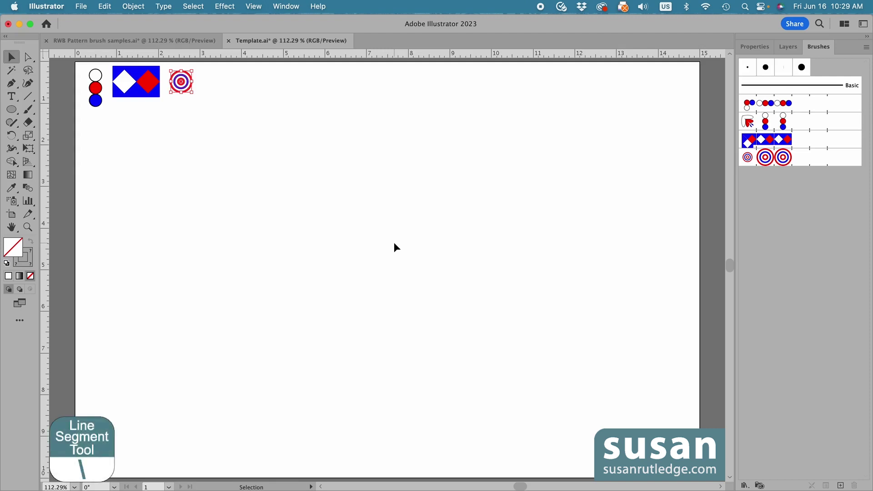
# - Draw a horizontal line segment 1 in long at a 0° angle in the upper middle of the artboard
pyautogui.press('\\')
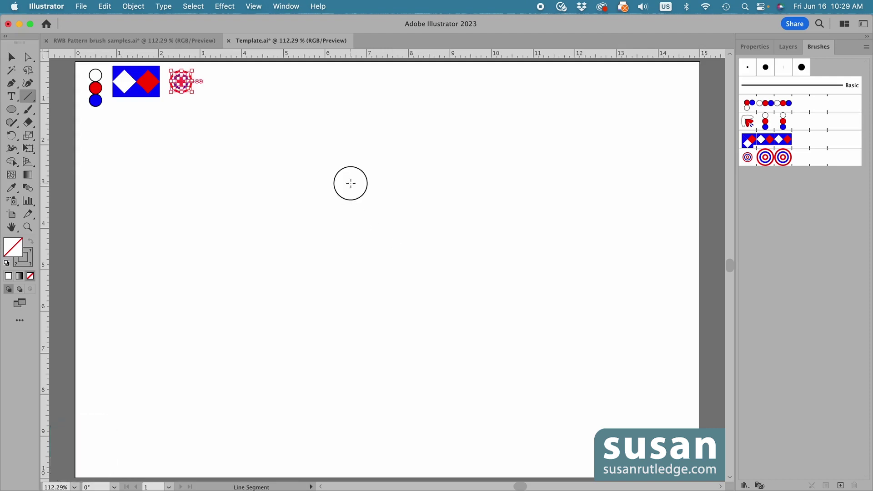
pyautogui.click(351, 183)
pyautogui.moveTo(654, 85); pyautogui.dragTo(539, 89)
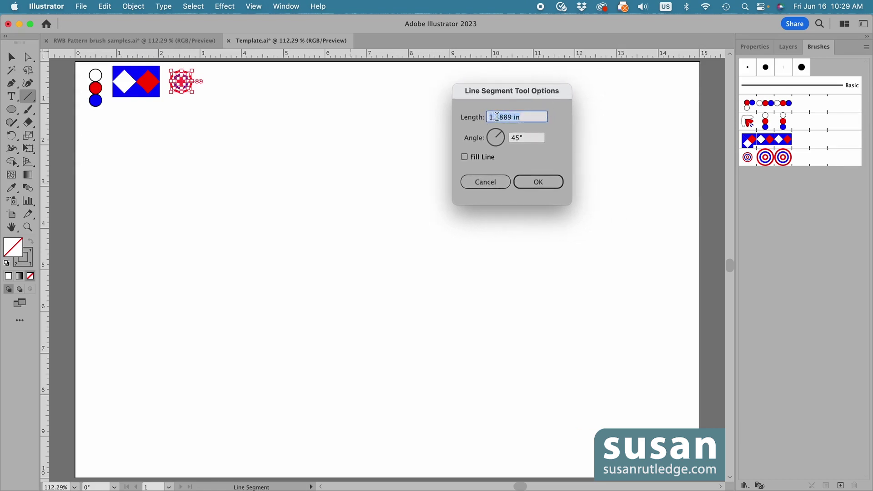
pyautogui.write('1')
pyautogui.press('Tab')
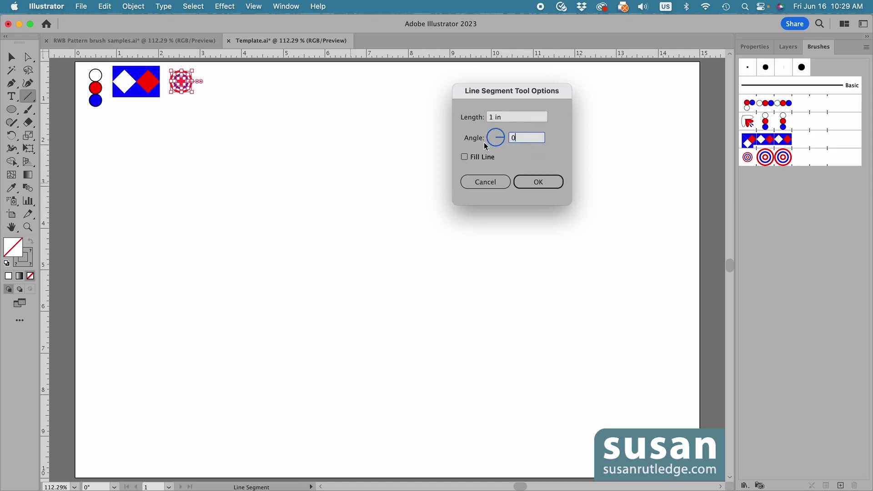
pyautogui.write('0')
pyautogui.click(540, 183)
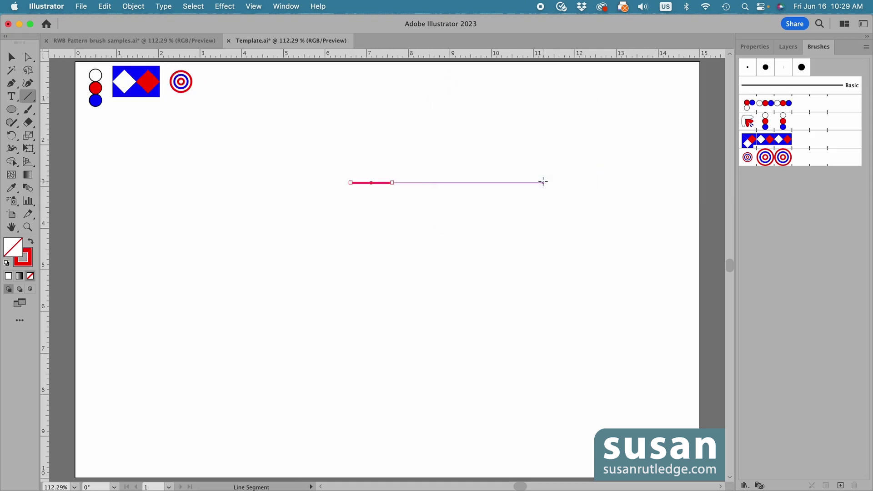
# - Change the line segment's stroke color to blue
pyautogui.click(755, 46)
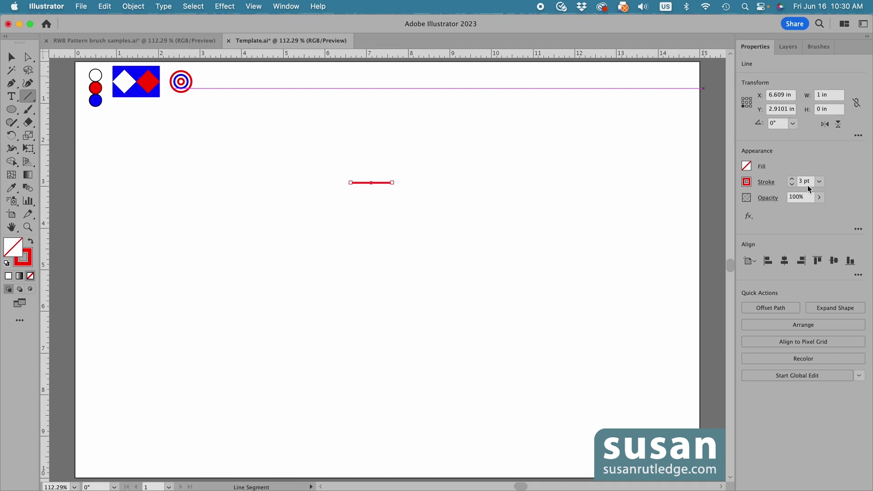
pyautogui.click(746, 183)
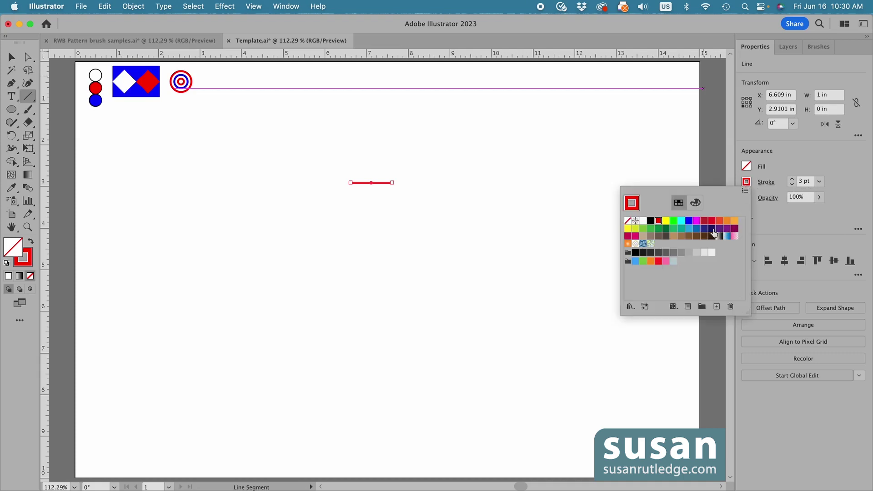
pyautogui.click(687, 221)
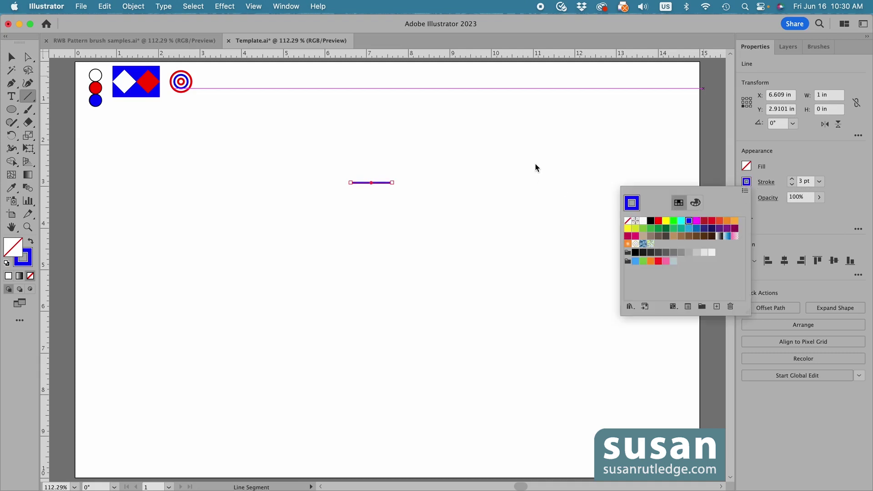
pyautogui.press('v')
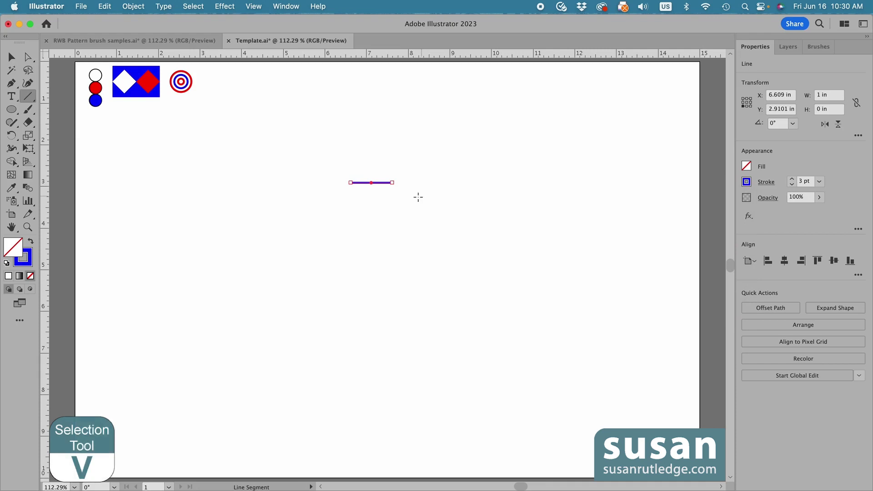
# - Duplicate the blue line segment horizontally, placing the copy about 3.3 in to the left of the original
pyautogui.press('v')
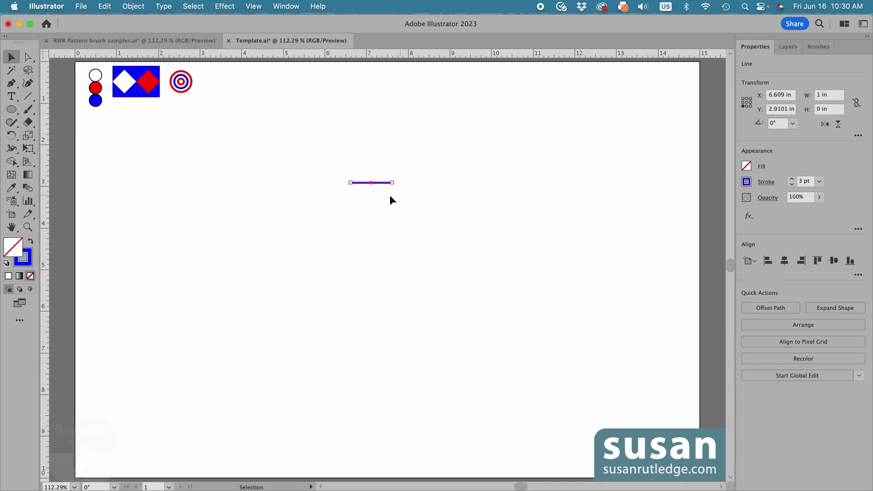
pyautogui.moveTo(382, 184); pyautogui.dragTo(246, 184)
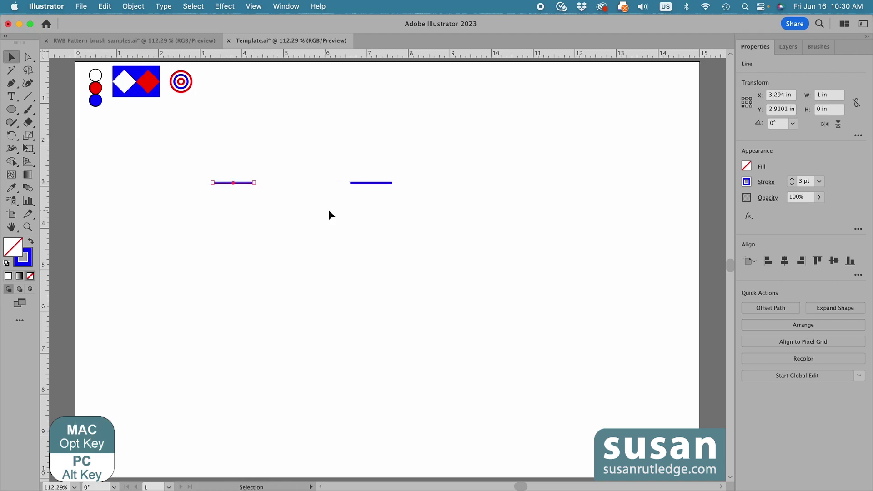
# - Expand the fill and stroke of the original blue line on the right
pyautogui.click(370, 182)
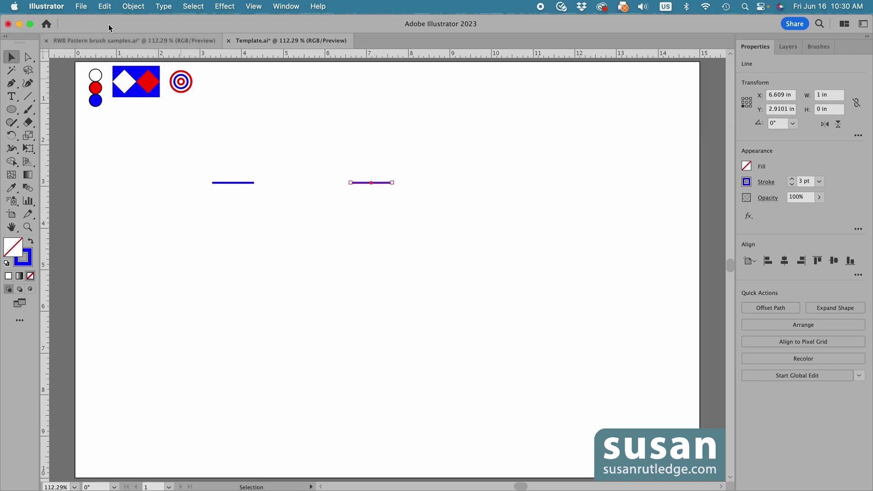
pyautogui.click(131, 6)
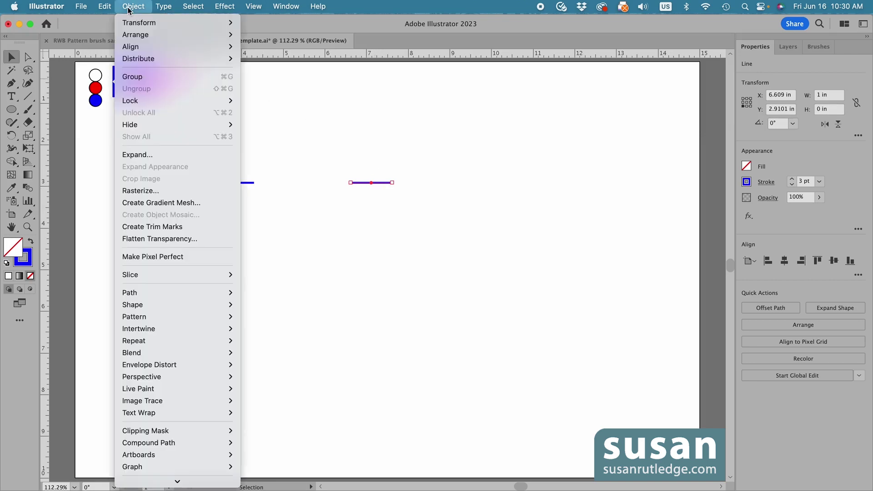
pyautogui.click(139, 156)
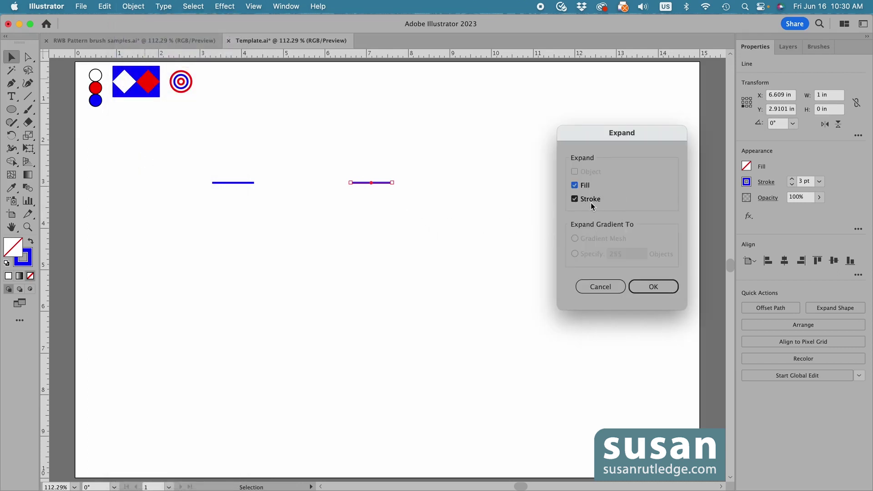
pyautogui.click(654, 286)
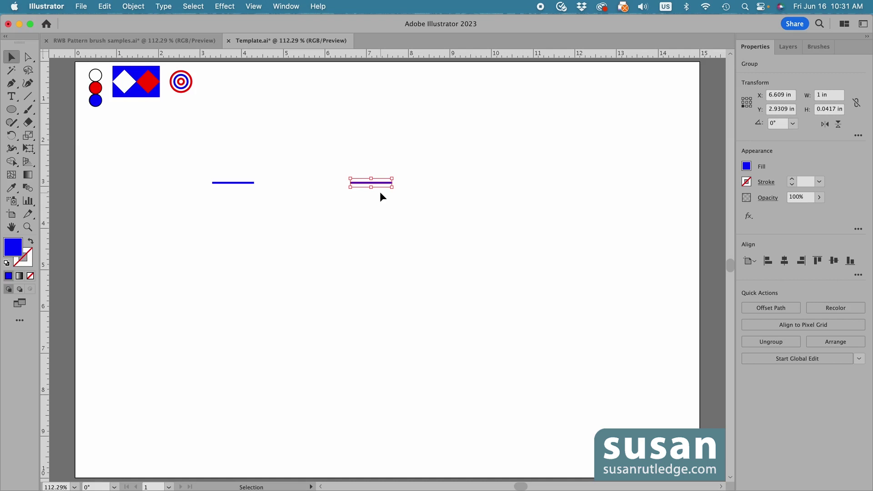
# - Copy the expanded line straight down with the Move command, using 0 in horizontal and 0.2 in vertical
pyautogui.click(140, 7)
pyautogui.moveTo(143, 24)
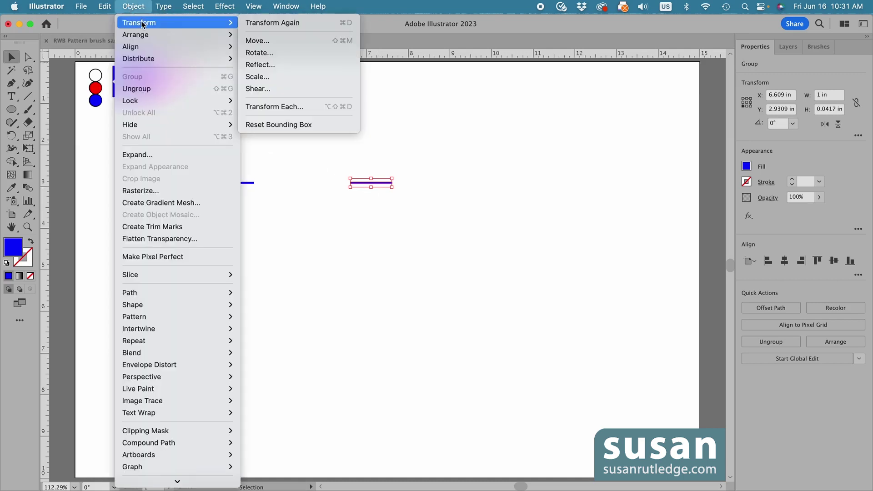
pyautogui.click(260, 41)
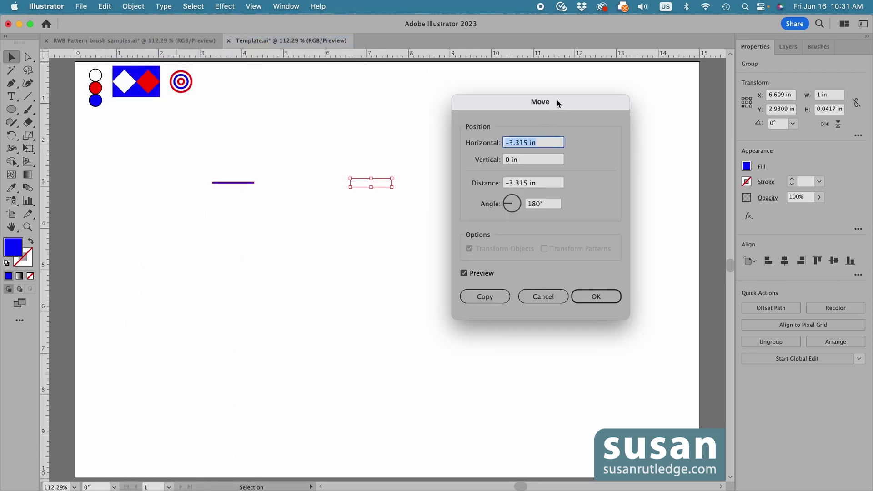
pyautogui.moveTo(547, 142); pyautogui.dragTo(499, 143)
pyautogui.write('0')
pyautogui.moveTo(523, 162); pyautogui.dragTo(485, 162)
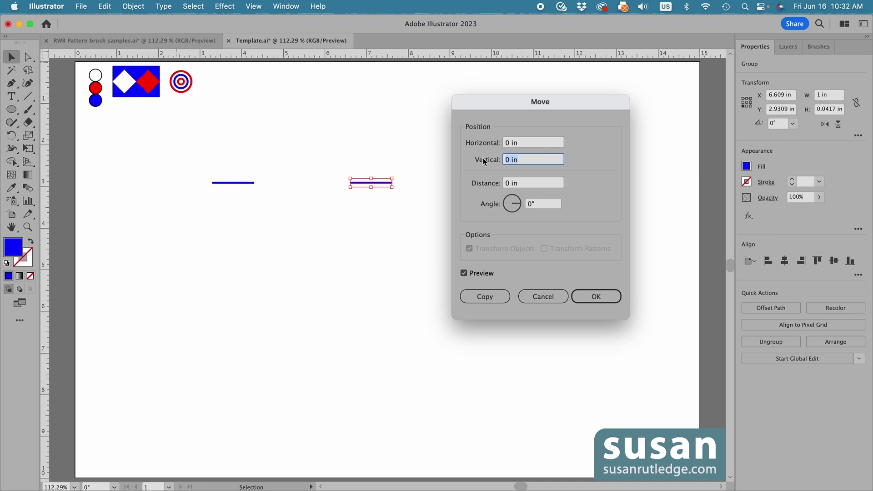
pyautogui.press('BackSpace')
pyautogui.write('.2')
pyautogui.click(464, 273)
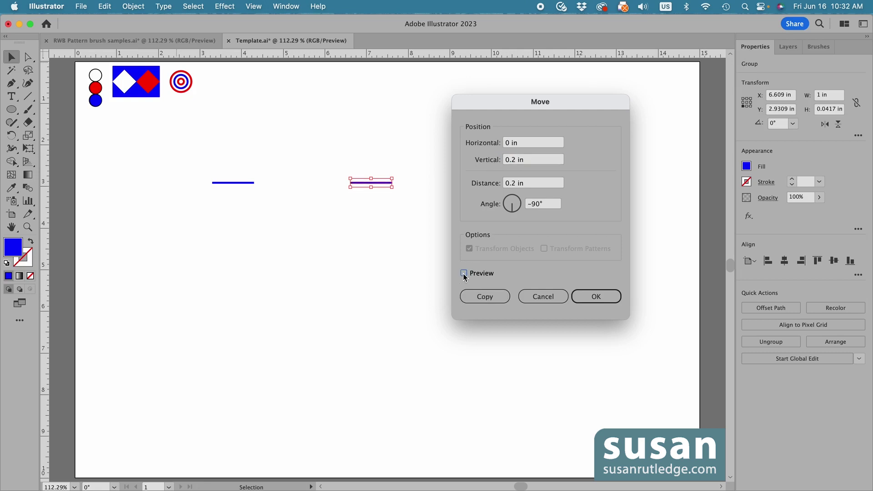
pyautogui.click(464, 273)
pyautogui.click(488, 296)
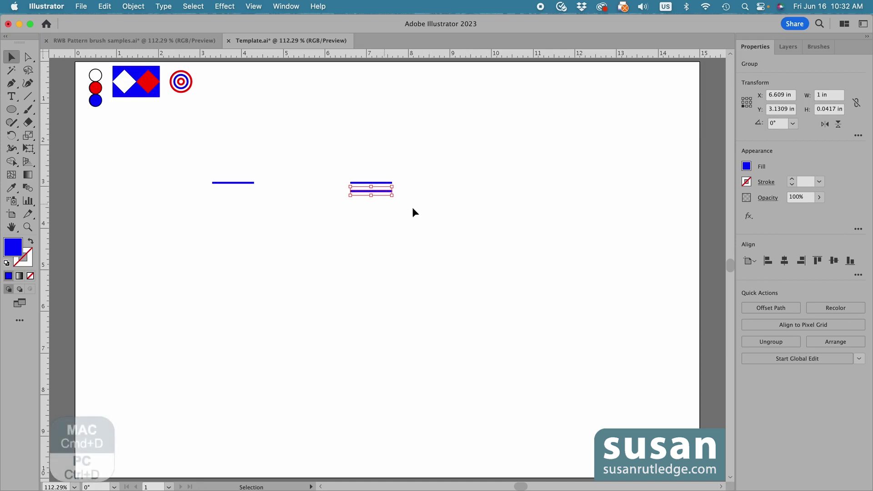
# - Repeat the last move-copy three times to complete a stack of five evenly spaced lines
pyautogui.press('super+d')
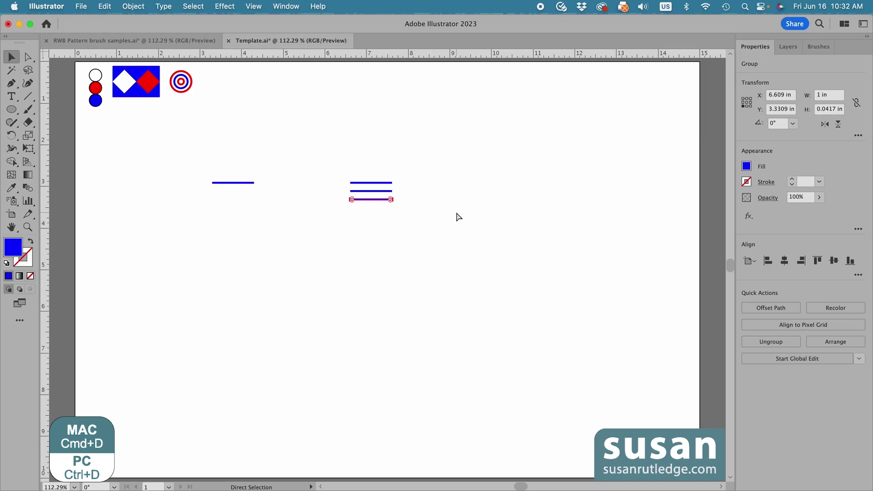
pyautogui.press('super+d')
pyautogui.press('super+d')
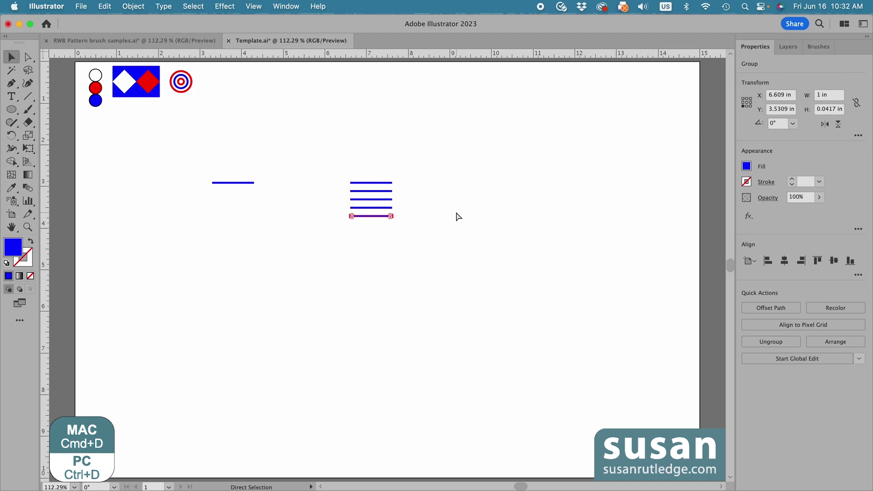
pyautogui.click(444, 212)
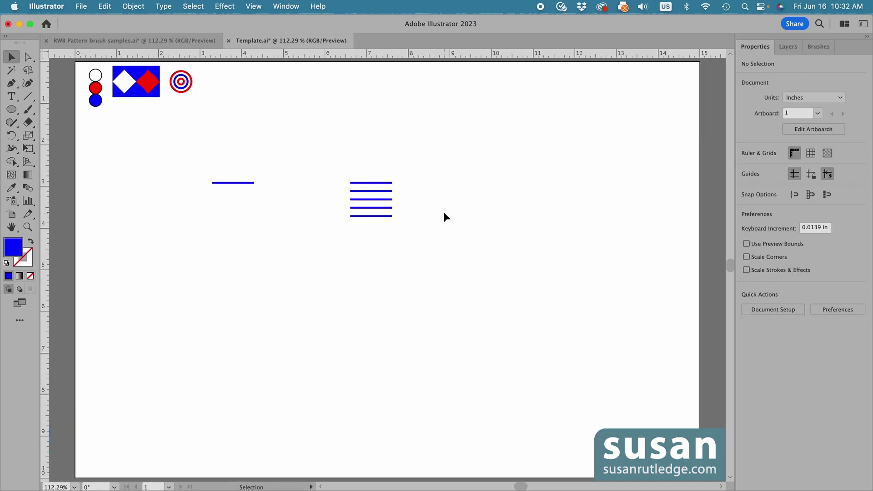
# - Change the fill of the second and fourth lines in the stack to red
pyautogui.click(382, 191)
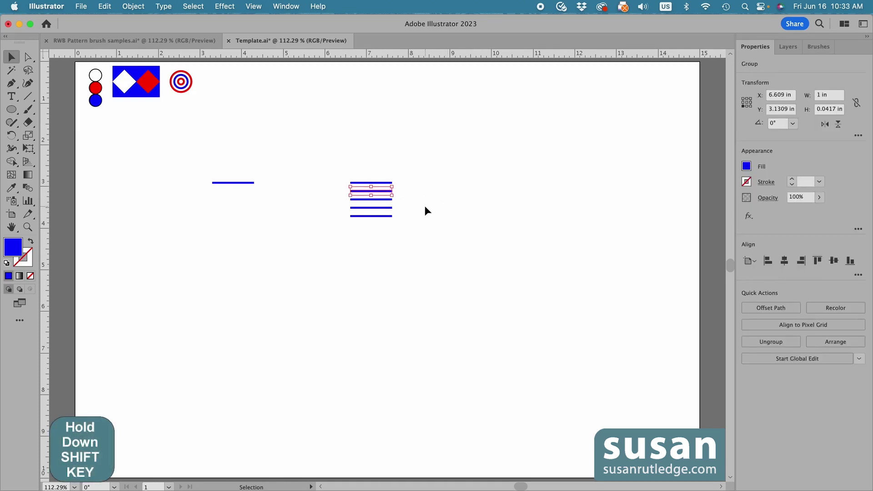
pyautogui.keyDown('shift'); pyautogui.click(373, 209); pyautogui.keyUp('shift')
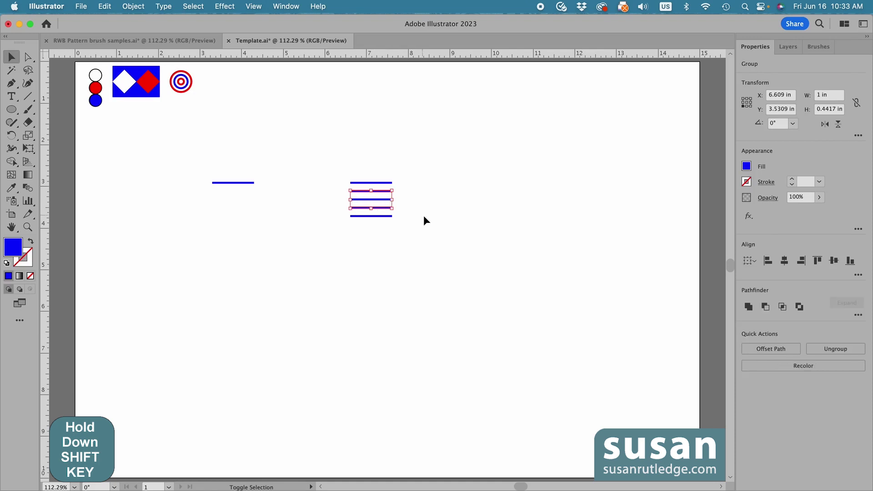
pyautogui.click(747, 166)
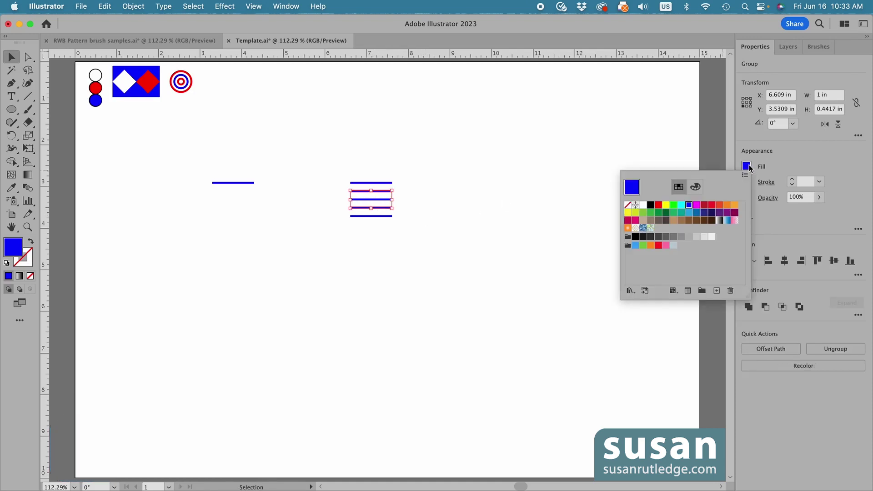
pyautogui.click(659, 206)
pyautogui.click(450, 173)
# - Apply an Arch warp effect with a horizontal 50% bend to the five stacked lines
pyautogui.moveTo(345, 159); pyautogui.dragTo(402, 250)
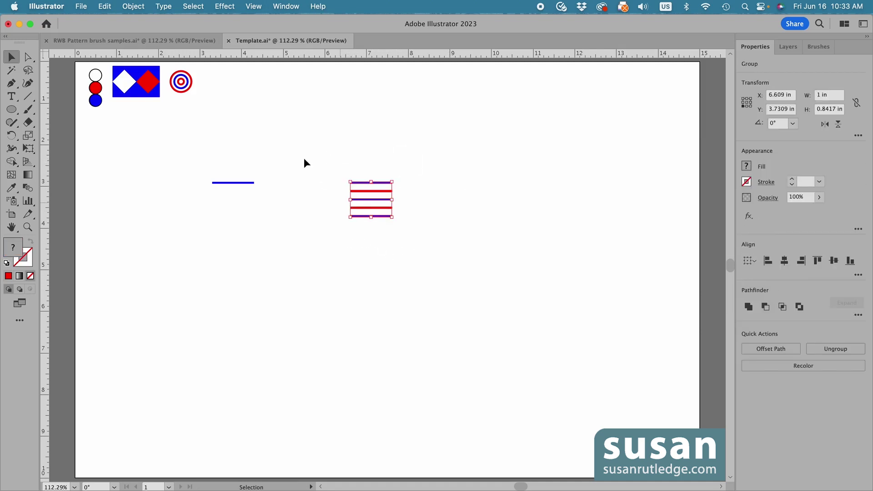
pyautogui.click(225, 6)
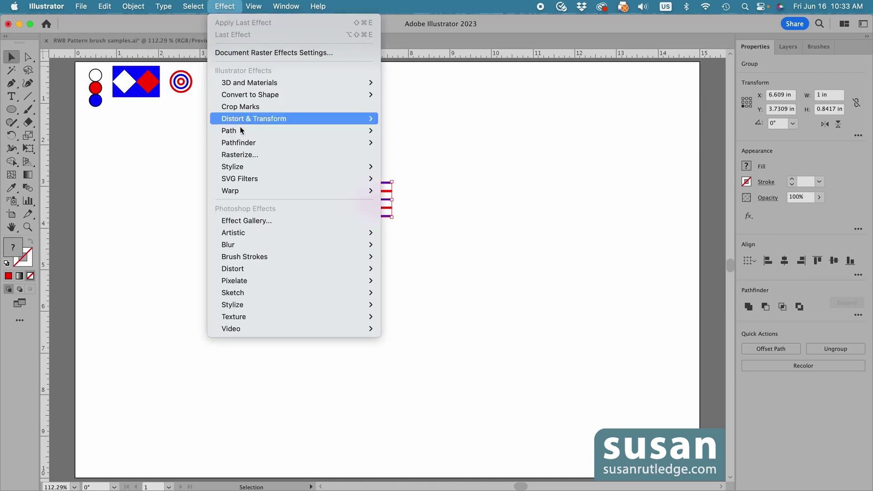
pyautogui.moveTo(258, 189)
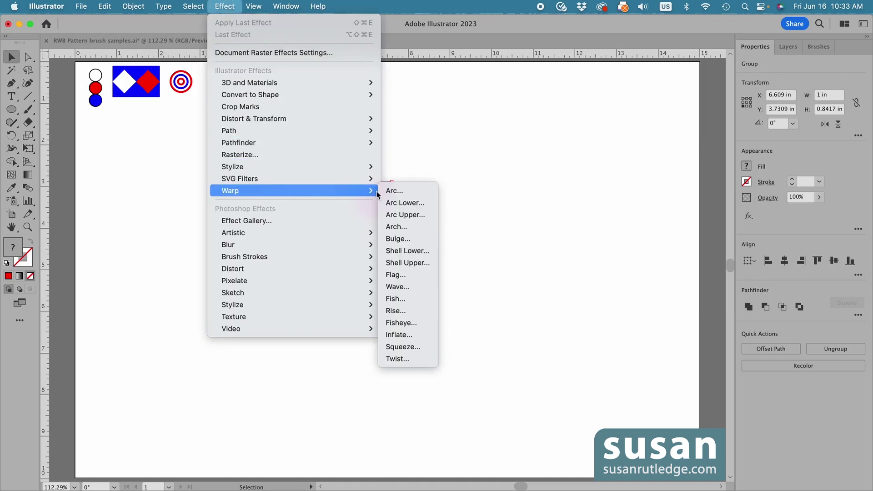
pyautogui.click(394, 227)
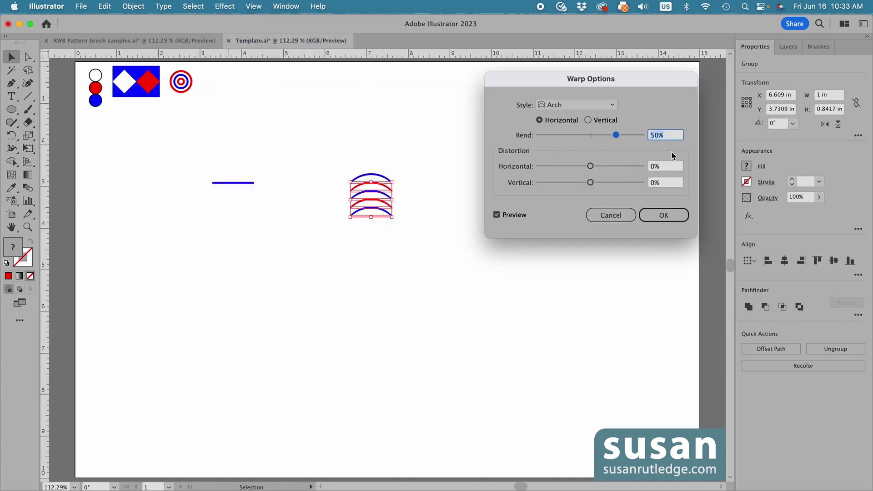
pyautogui.click(661, 216)
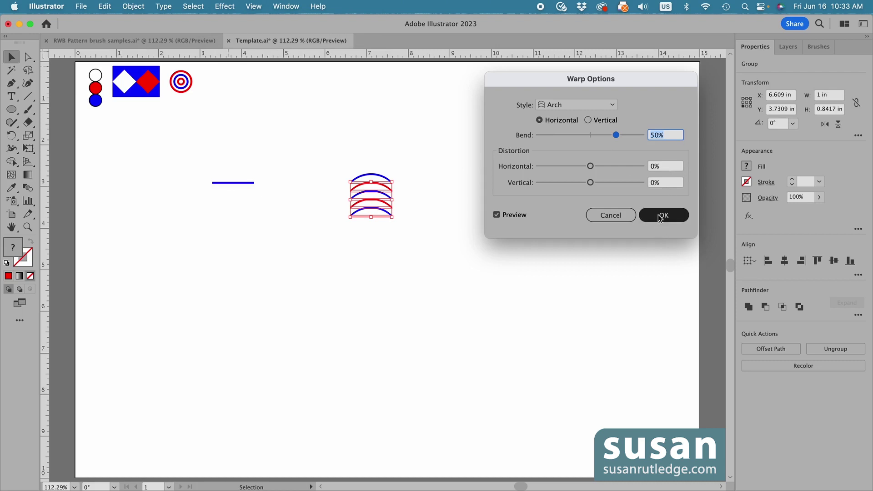
pyautogui.click(409, 196)
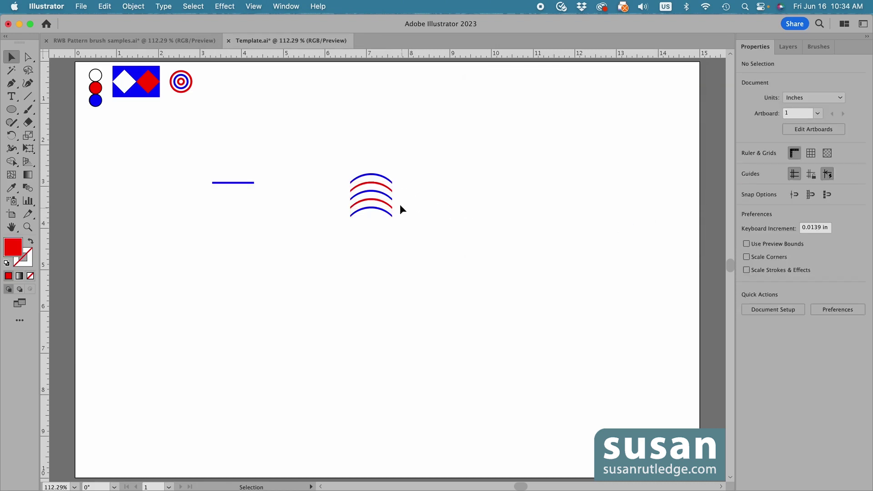
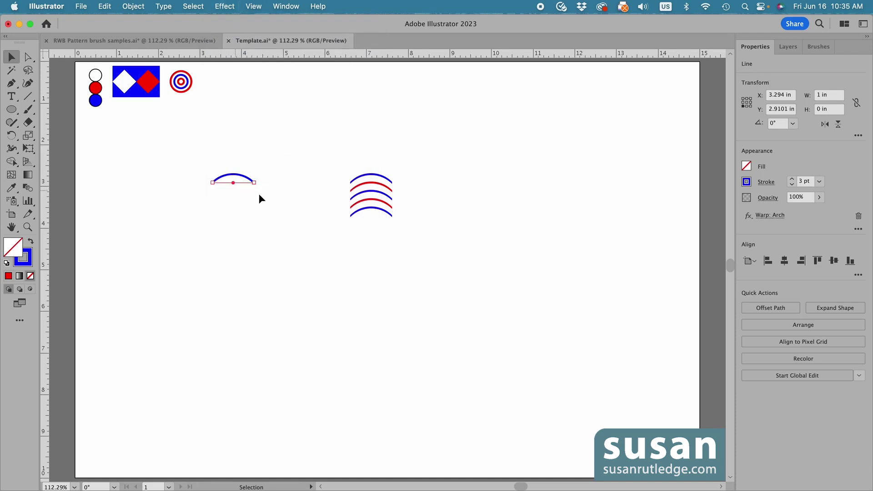
# - Duplicate the single unexpanded arched line on the left, placing the copy end to end with it
pyautogui.click(271, 202)
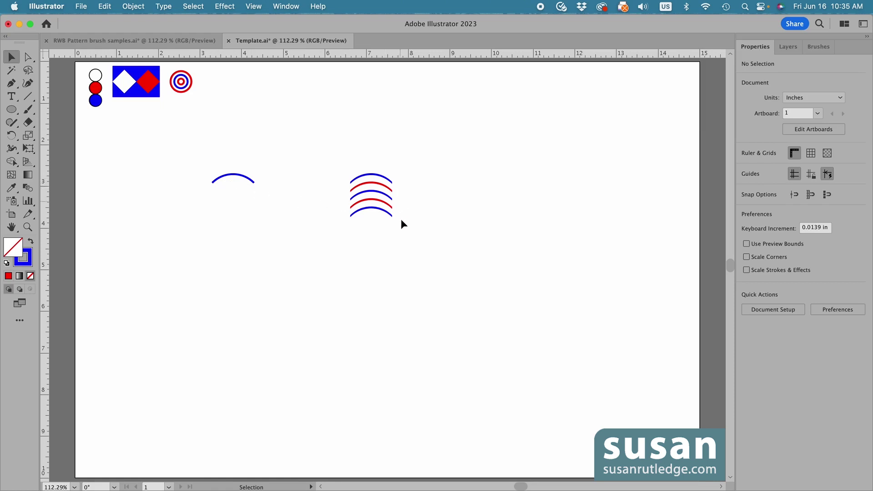
pyautogui.click(258, 191)
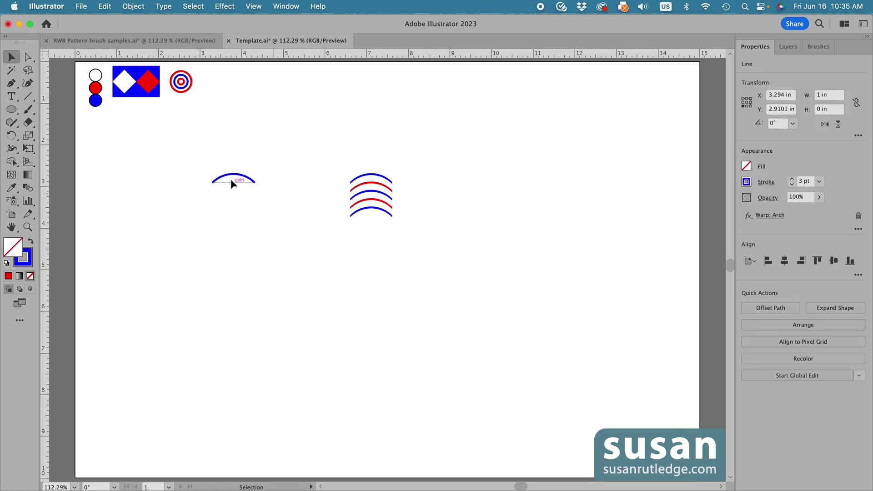
pyautogui.moveTo(232, 182); pyautogui.dragTo(276, 180)
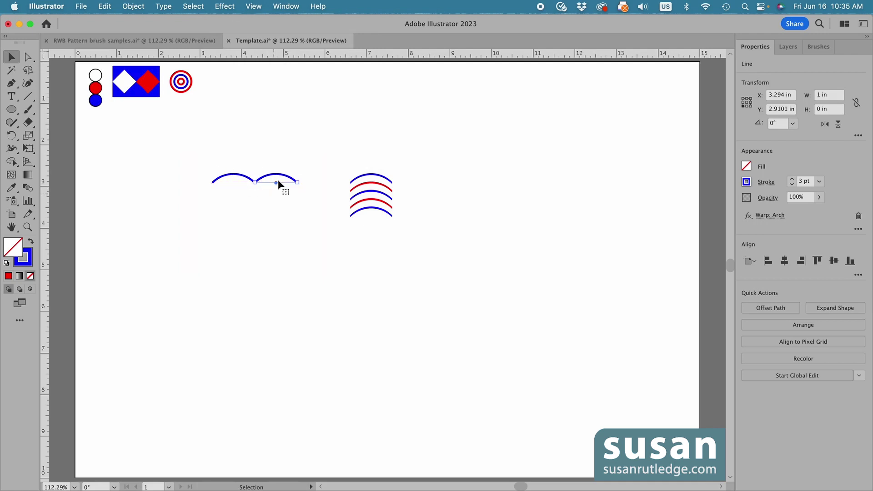
# - Delete both unexpanded blue arched lines to the left of the stack
pyautogui.click(273, 208)
pyautogui.moveTo(200, 156); pyautogui.dragTo(299, 198)
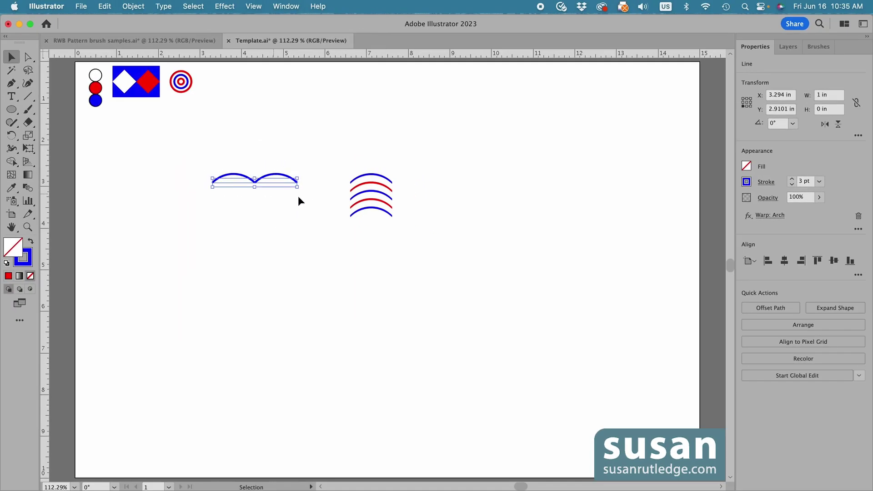
pyautogui.press('Delete')
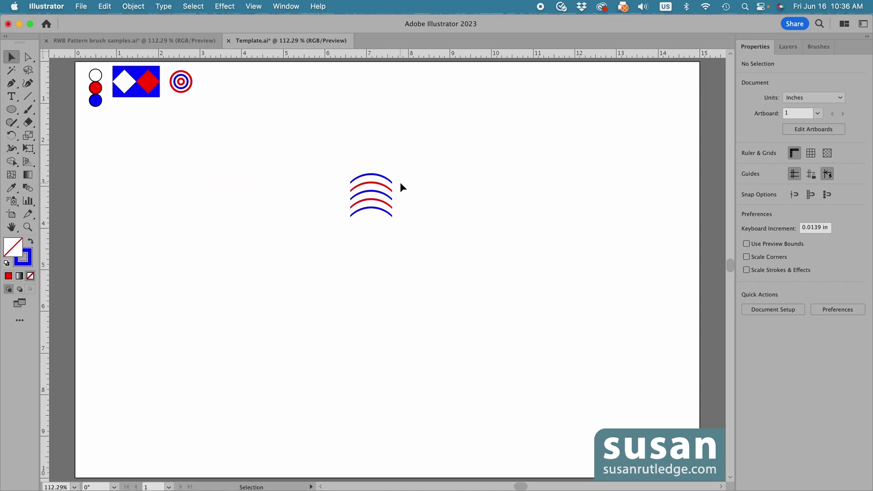
# - Create a pattern brush named RWB Arch from the five stacked red and blue arched lines
pyautogui.press('/')
pyautogui.moveTo(345, 159); pyautogui.dragTo(410, 236)
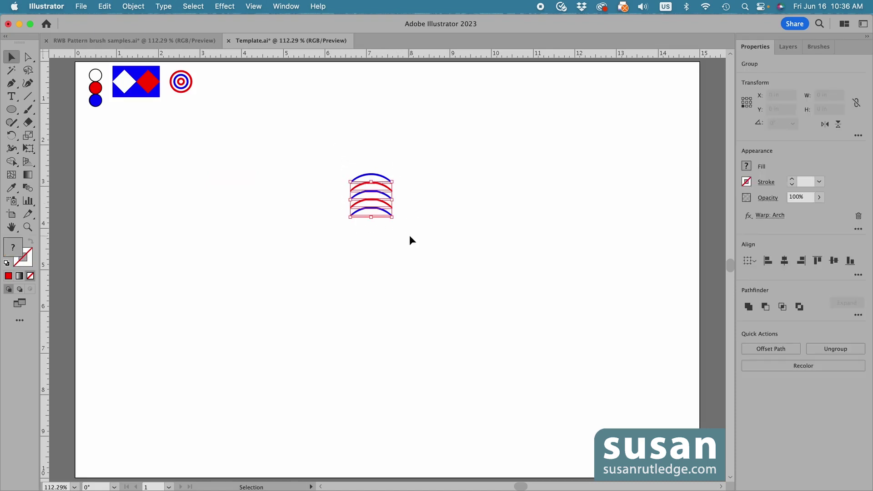
pyautogui.click(821, 46)
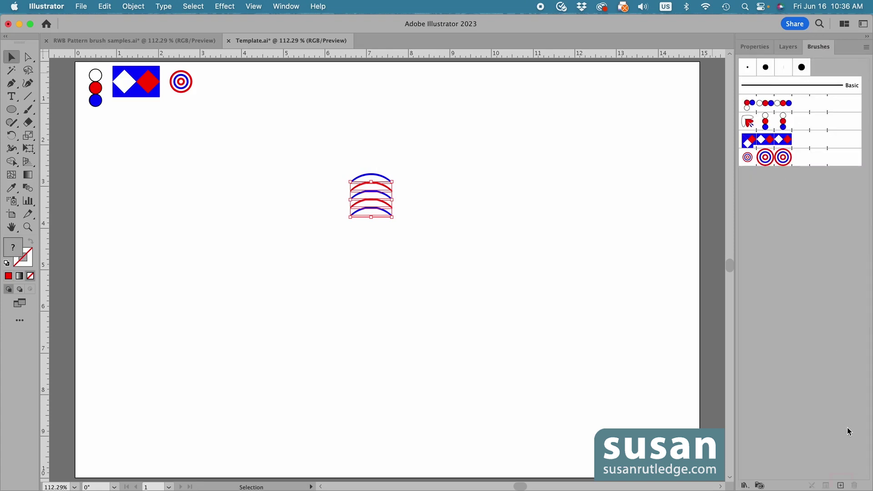
pyautogui.click(841, 486)
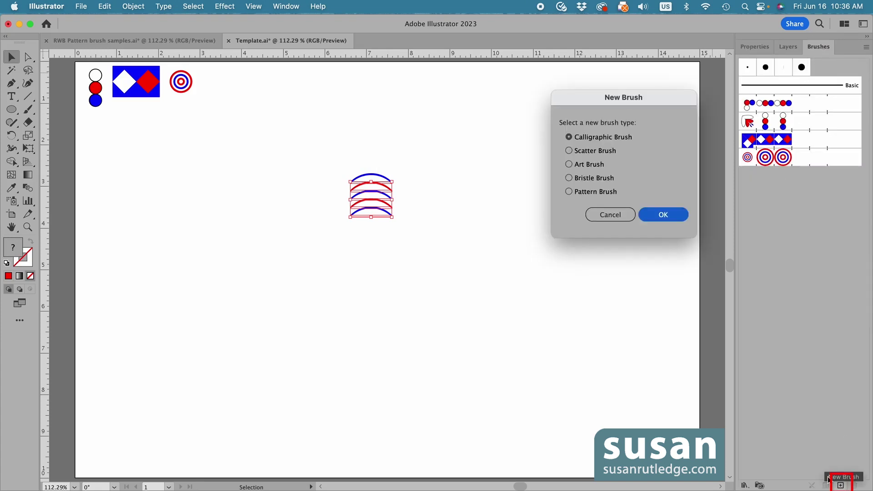
pyautogui.click(569, 191)
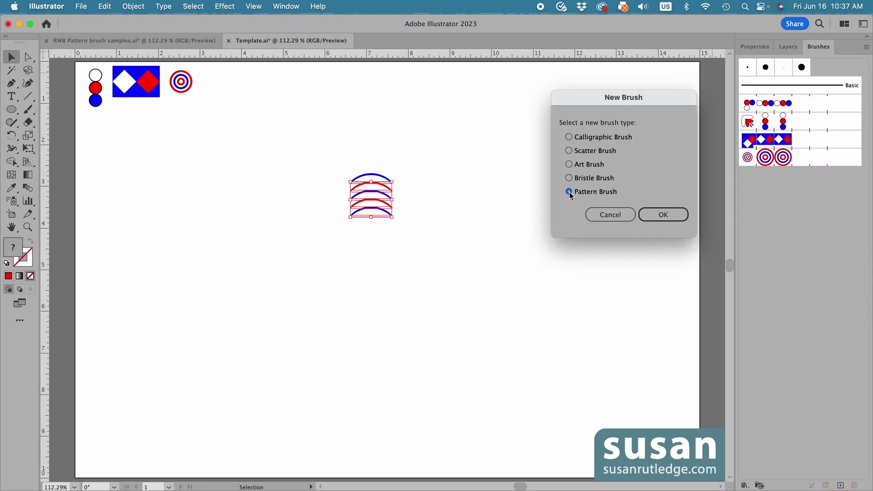
pyautogui.click(663, 215)
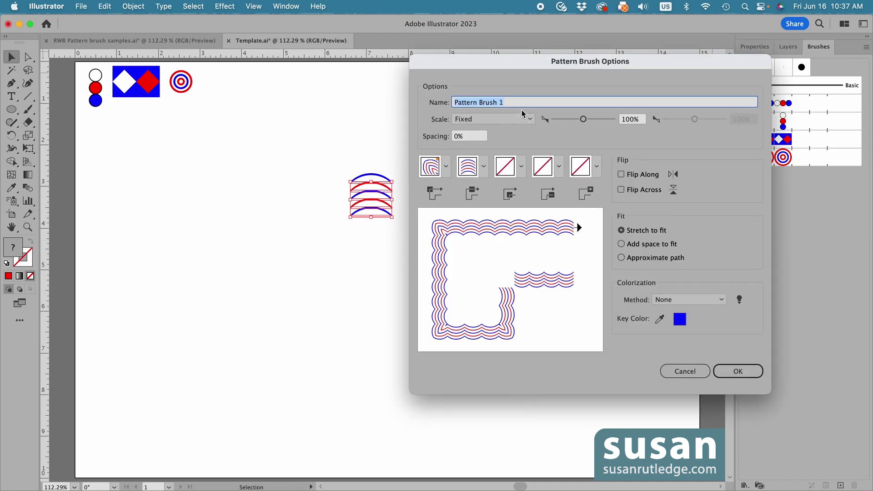
pyautogui.write('RWB Arch')
pyautogui.click(737, 371)
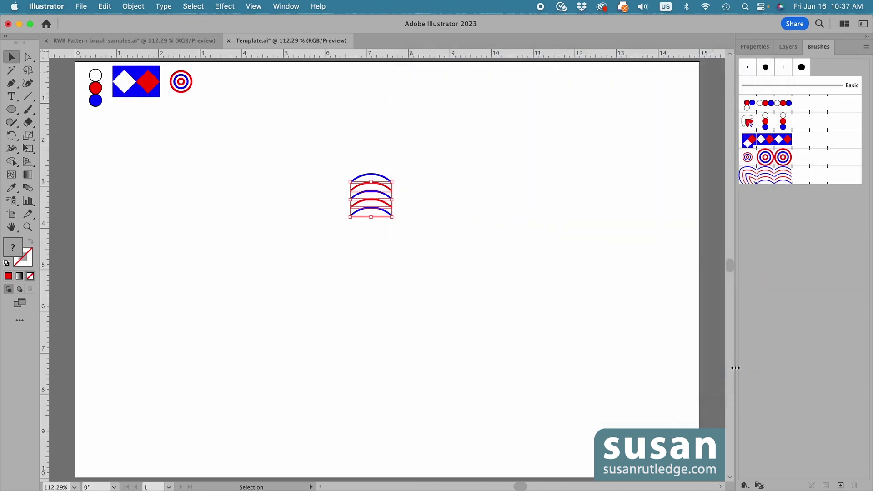
# - Recolor the two red arched lines in the stack with a white fill
pyautogui.click(379, 228)
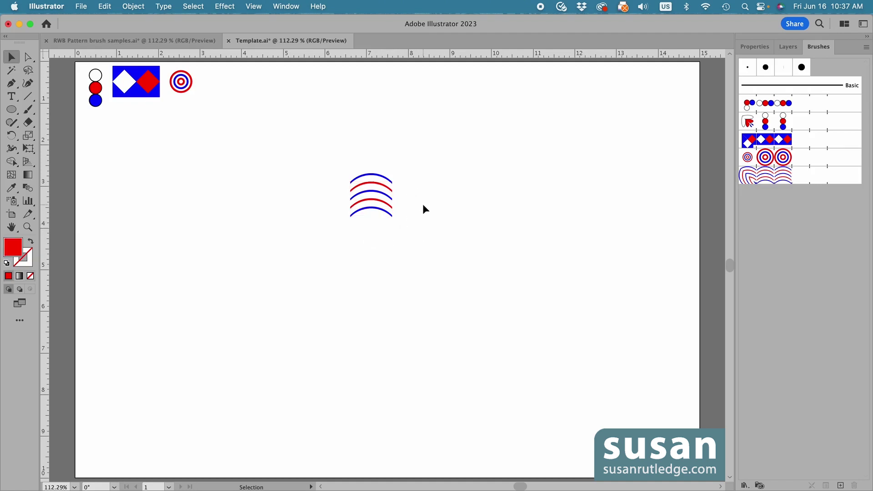
pyautogui.click(374, 188)
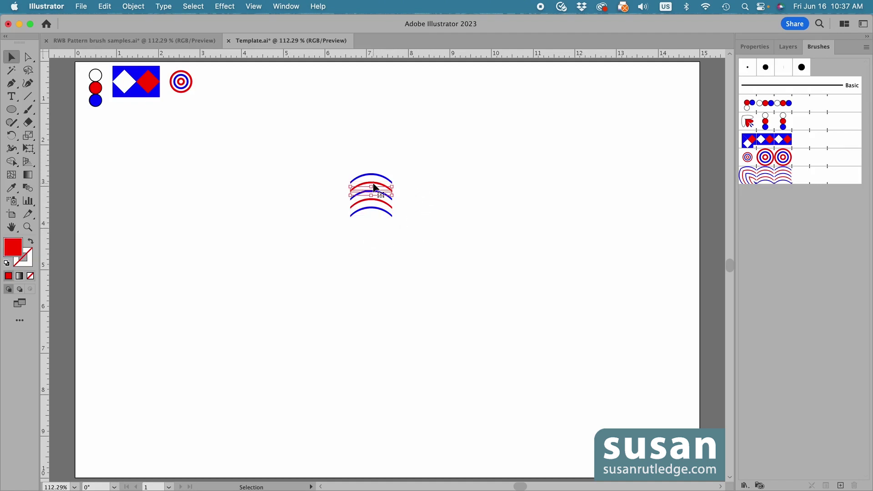
pyautogui.keyDown('shift'); pyautogui.click(391, 209); pyautogui.keyUp('shift')
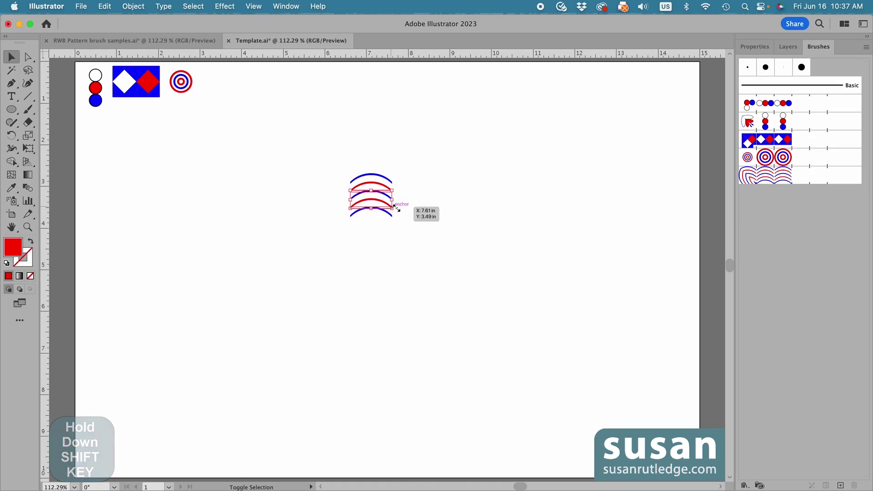
pyautogui.click(755, 47)
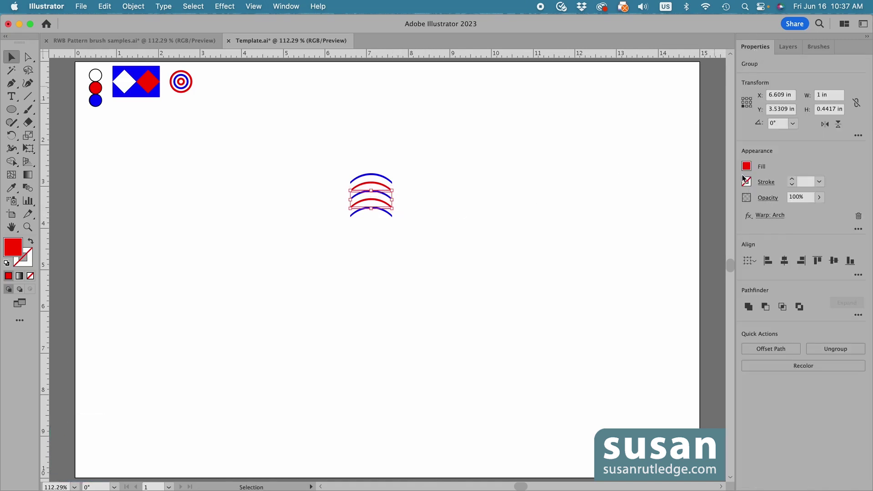
pyautogui.click(747, 167)
pyautogui.click(643, 205)
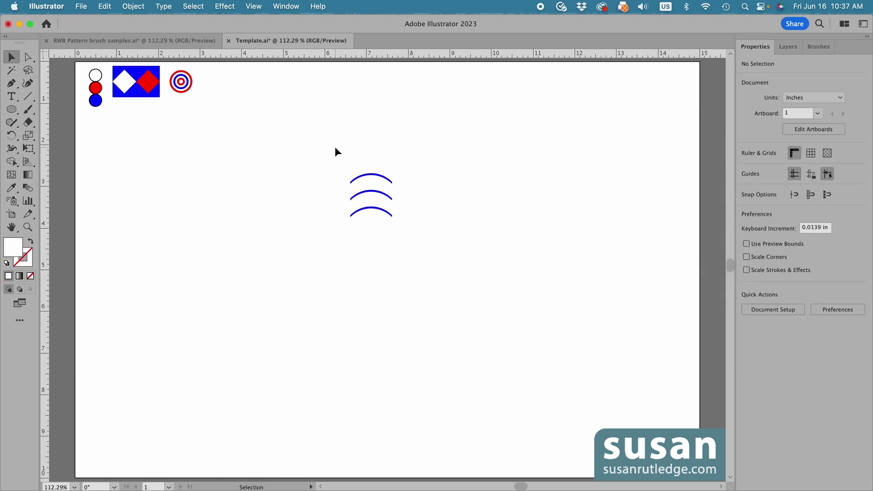
# - Expand the appearance of all five stacked arched lines to turn the Arch warp into real shapes
pyautogui.moveTo(336, 151); pyautogui.dragTo(403, 243)
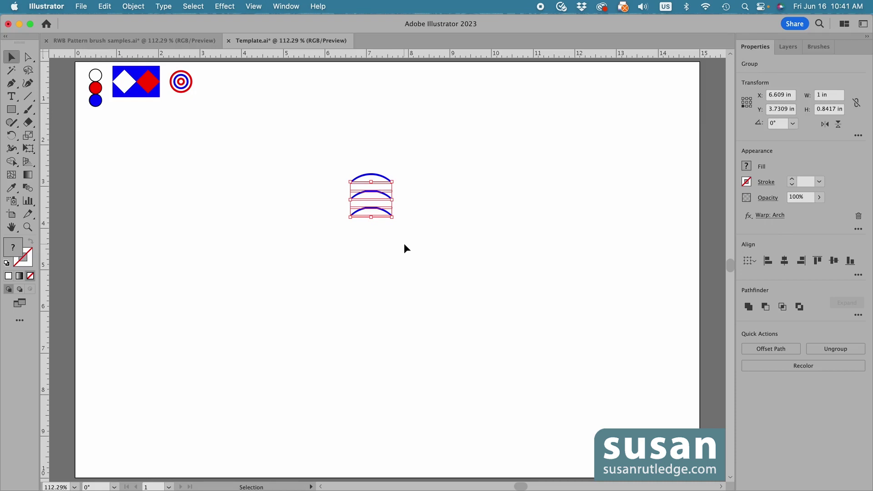
pyautogui.click(133, 6)
pyautogui.click(158, 168)
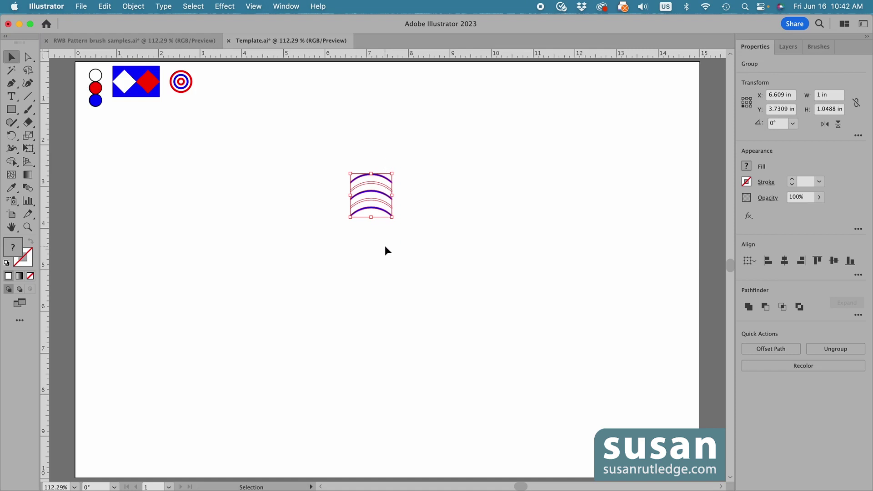
# - Draw a rectangle about 1 in wide and 1.36 in high over the whole stack of arched lines
pyautogui.press('m')
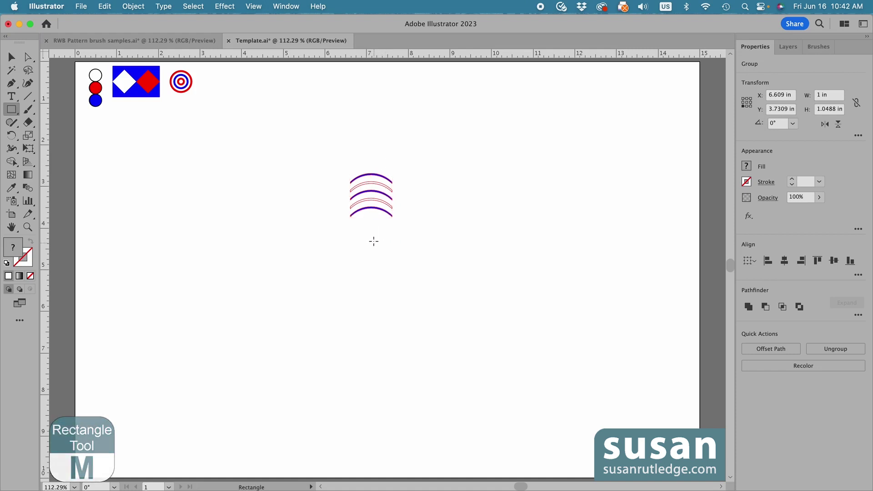
pyautogui.press('/')
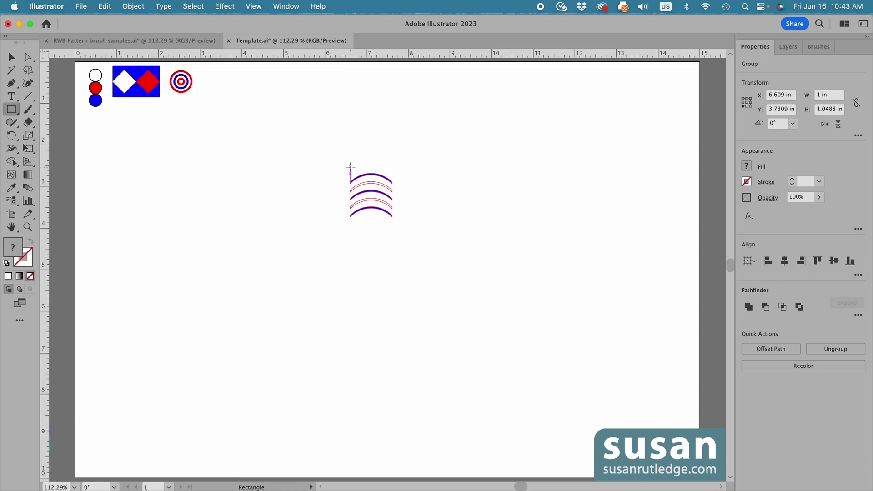
pyautogui.moveTo(350, 167); pyautogui.dragTo(391, 224)
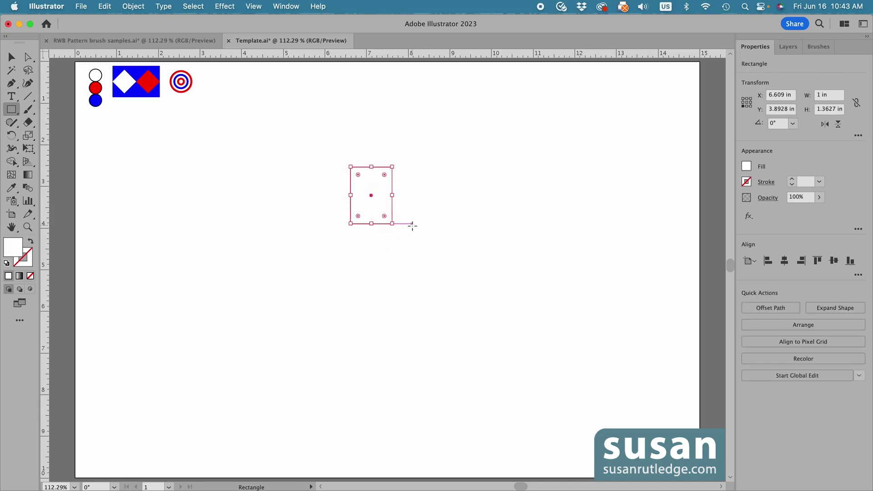
# - Fill the rectangle with red and send it to the back behind the arched lines
pyautogui.click(747, 166)
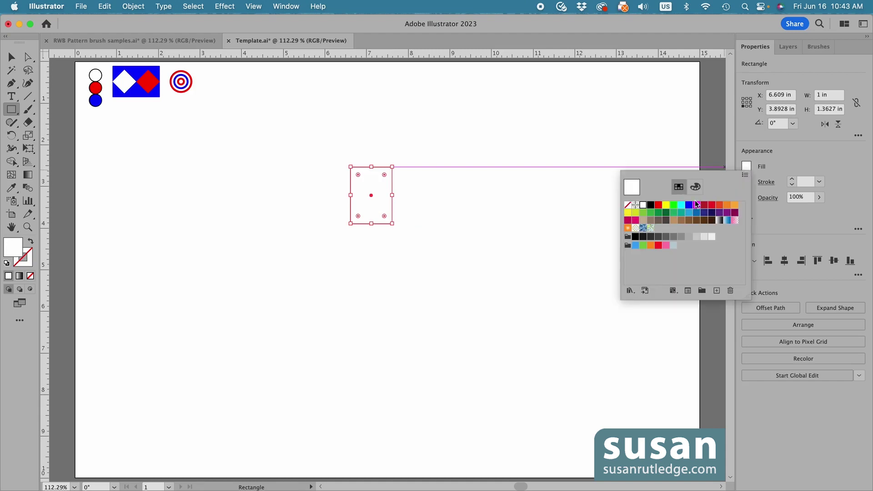
pyautogui.click(658, 204)
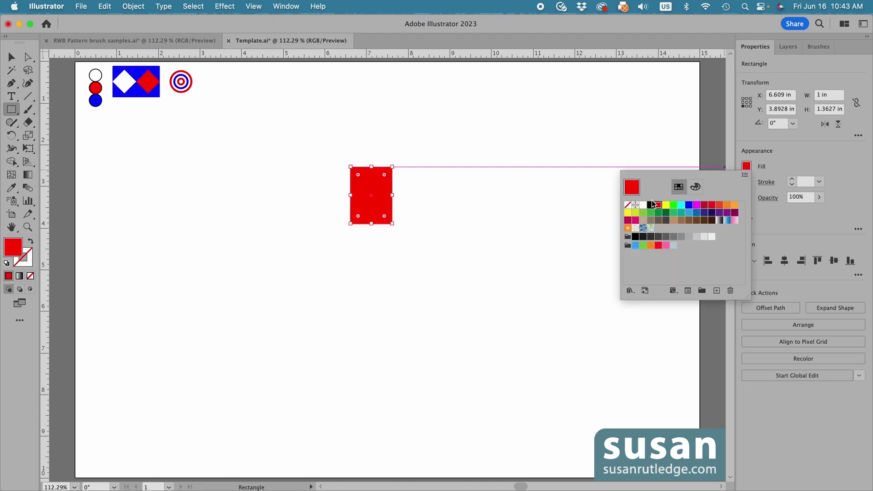
pyautogui.click(615, 147)
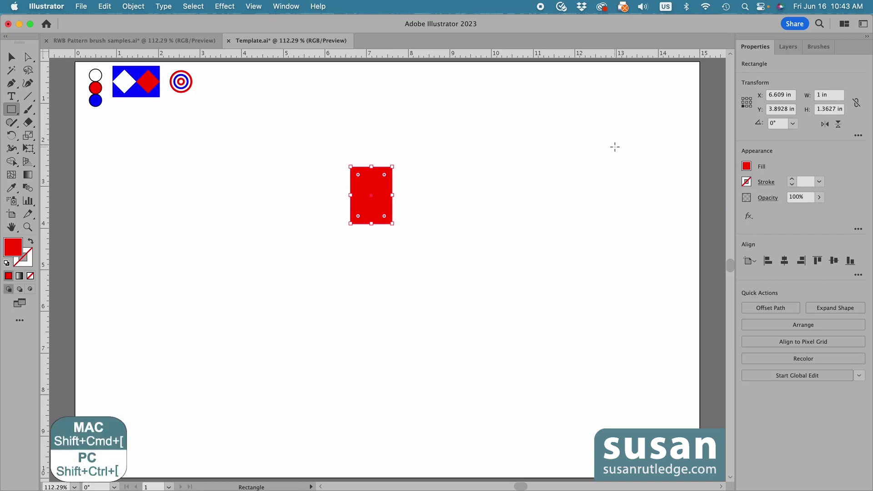
pyautogui.press('shift+super+bracketleft')
pyautogui.press('shift+super+bracketleft')
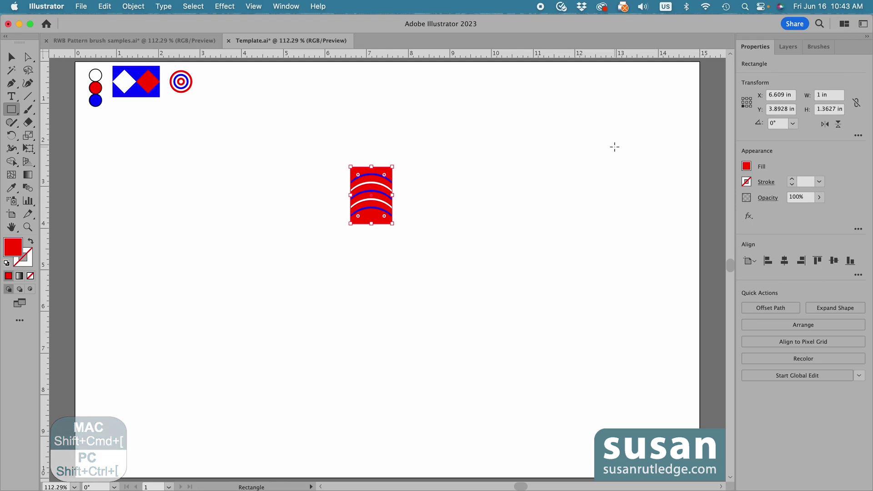
# - Remove the red areas below the lowest arch and above the highest arch with the Shape Builder tool
pyautogui.press('v')
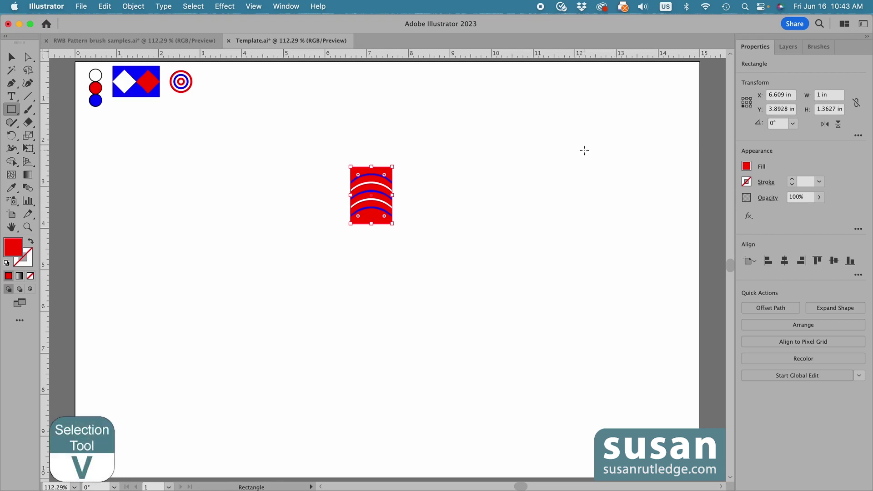
pyautogui.moveTo(333, 143); pyautogui.dragTo(414, 247)
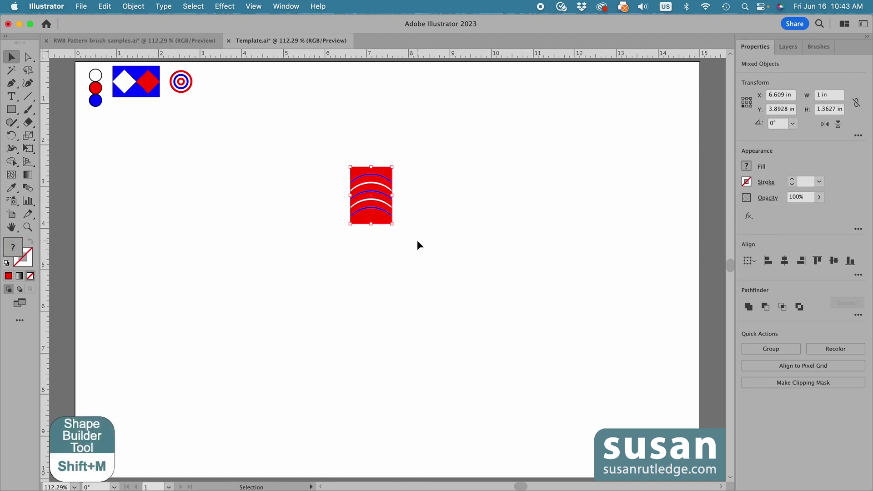
pyautogui.hotkey('shift', 'm')
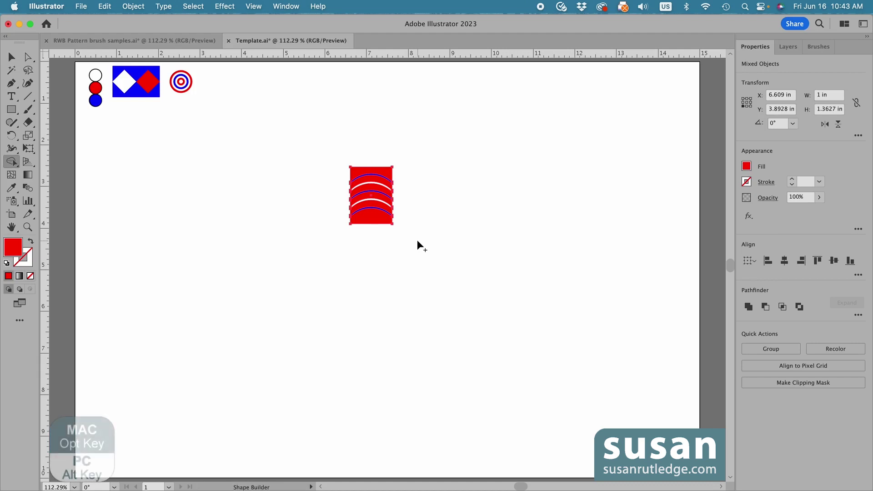
pyautogui.keyDown('alt'); pyautogui.click(373, 219); pyautogui.keyUp('alt')
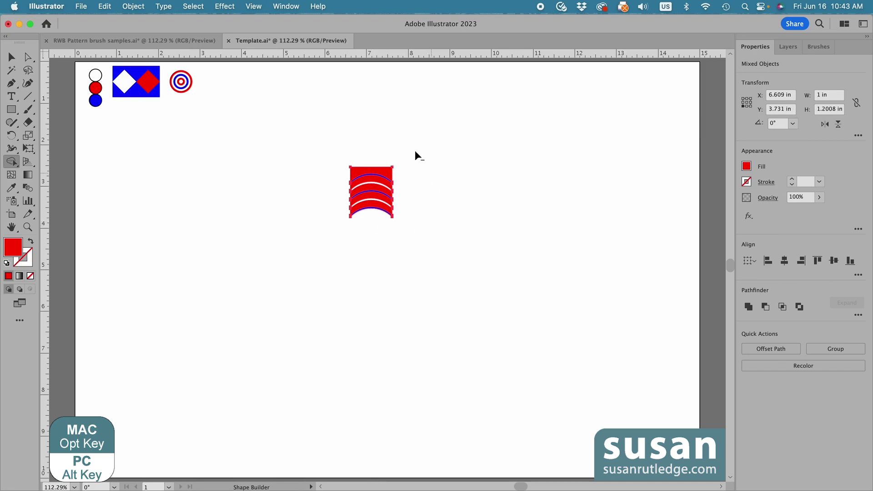
pyautogui.keyDown('alt'); pyautogui.click(390, 172); pyautogui.keyUp('alt')
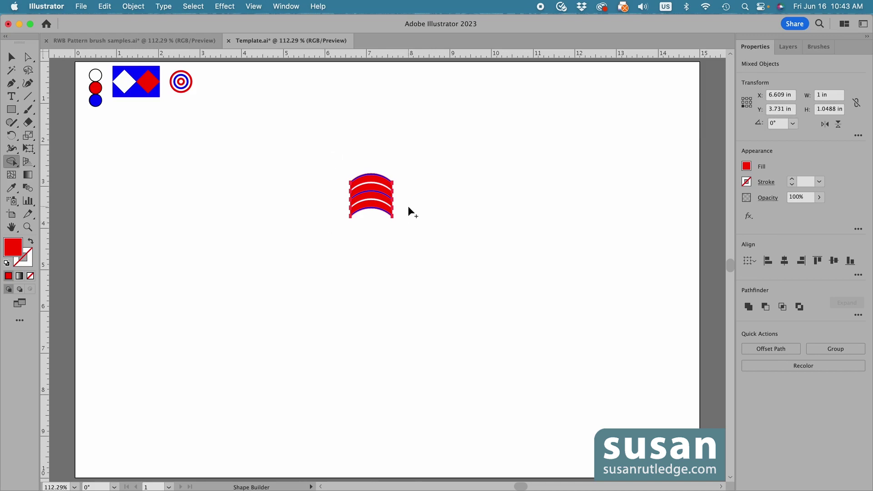
# - Create a pattern brush named Red Background Arch from the trimmed red, white and blue arch artwork
pyautogui.click(821, 47)
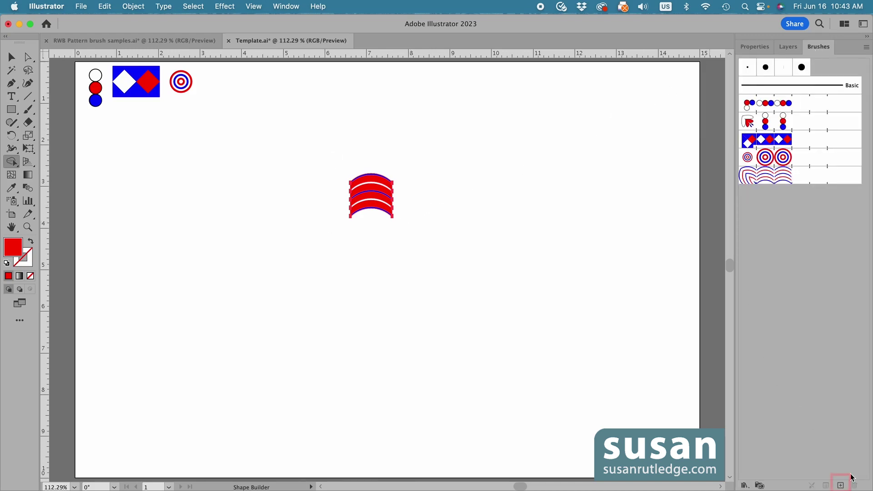
pyautogui.click(841, 485)
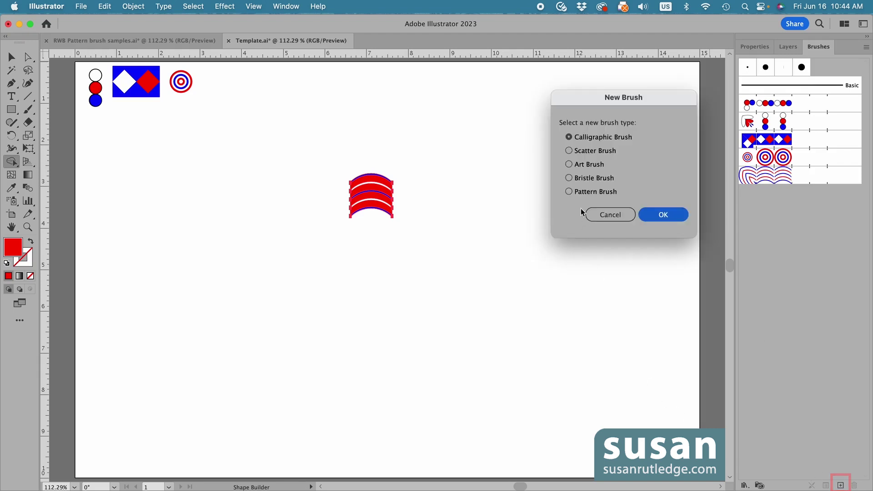
pyautogui.click(570, 192)
pyautogui.click(664, 216)
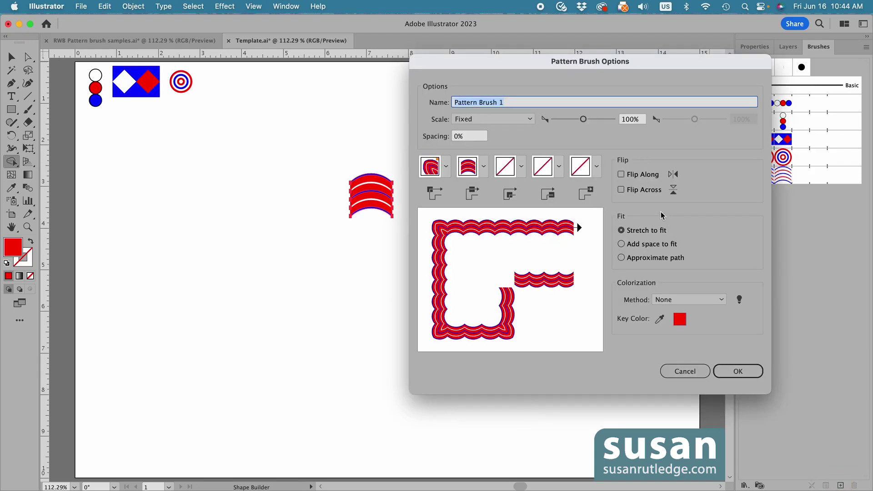
pyautogui.write('Red Background Arch')
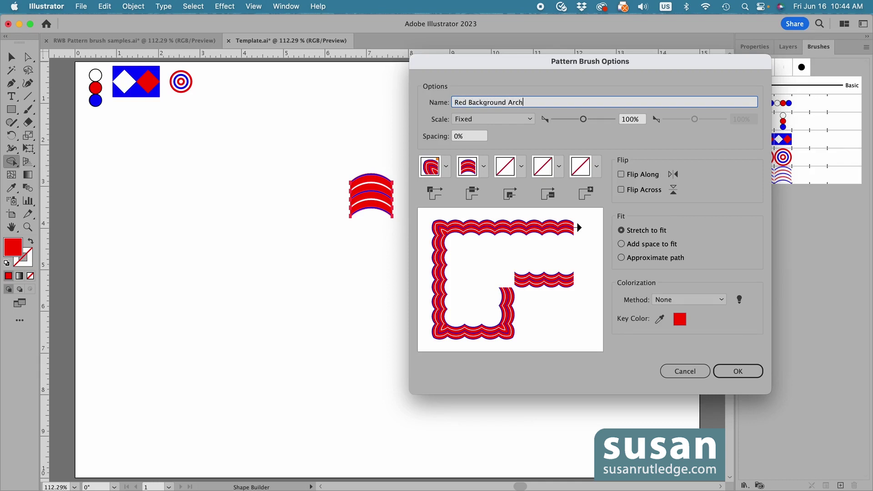
pyautogui.click(742, 369)
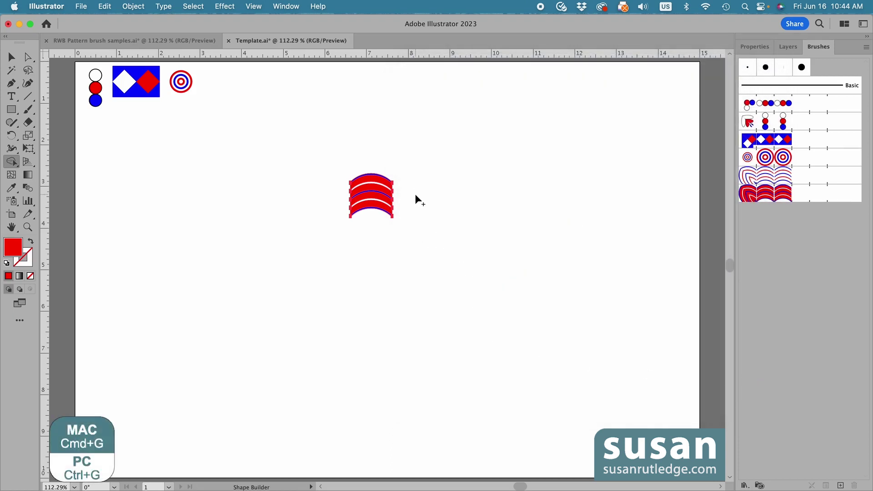
# - Group the red-background arch artwork and move it beneath the diamond tile in the artboard's upper-left corner
pyautogui.press('super+g')
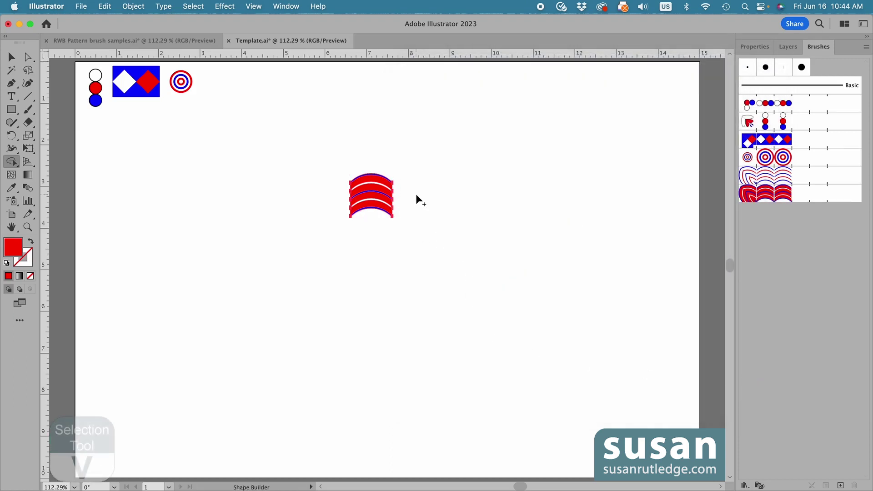
pyautogui.press('v')
pyautogui.moveTo(364, 191); pyautogui.dragTo(117, 121)
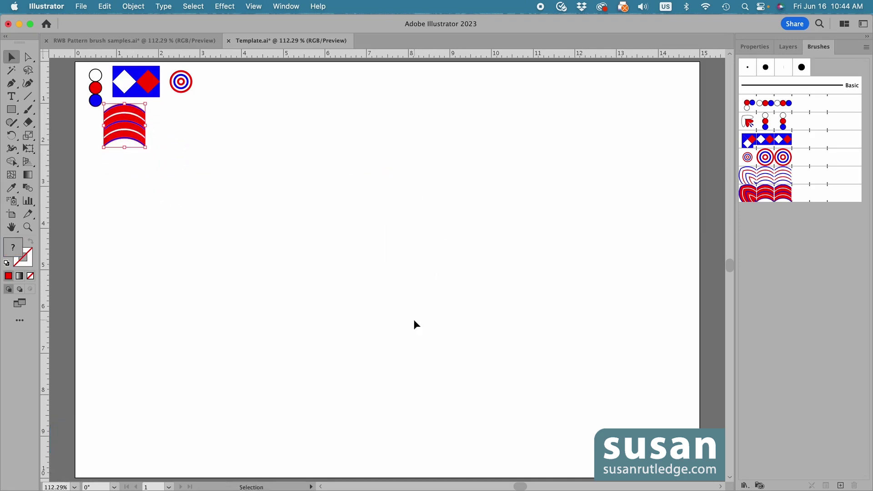
# - Hide Layer 2, then unlock and show Layer 1 containing the rectangles and circles
pyautogui.click(789, 47)
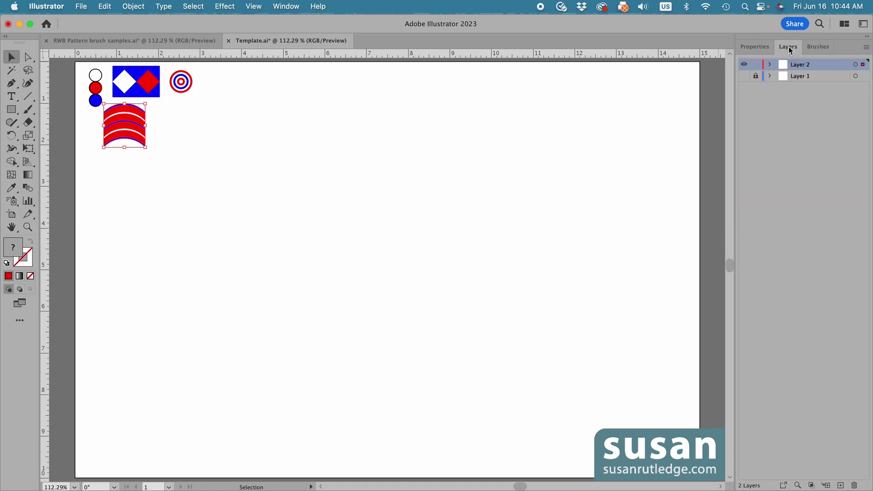
pyautogui.click(745, 64)
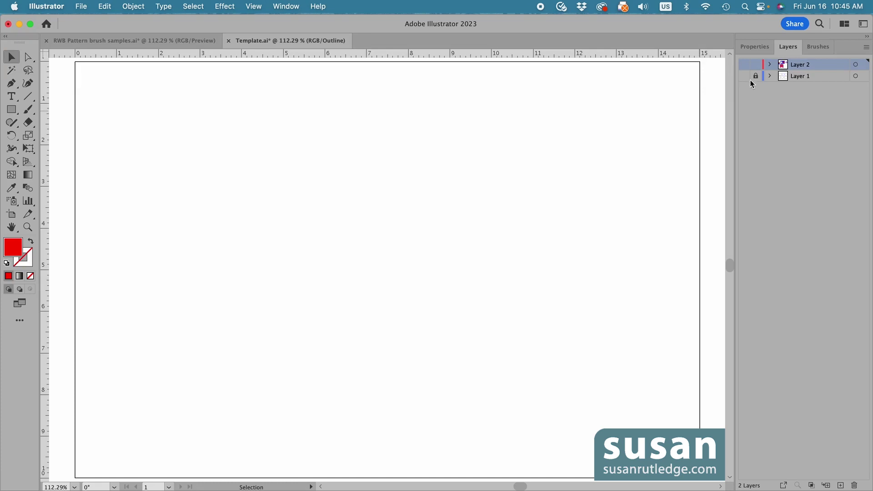
pyautogui.click(756, 76)
pyautogui.click(744, 76)
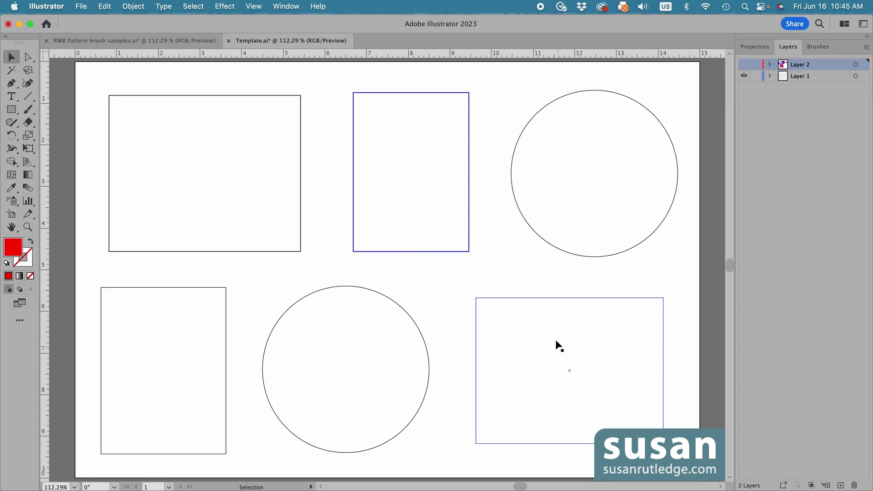
# - Apply the Circles pattern brush to the artboard's lower-left rectangle and set its stroke weight to 0.5 pt
pyautogui.click(198, 288)
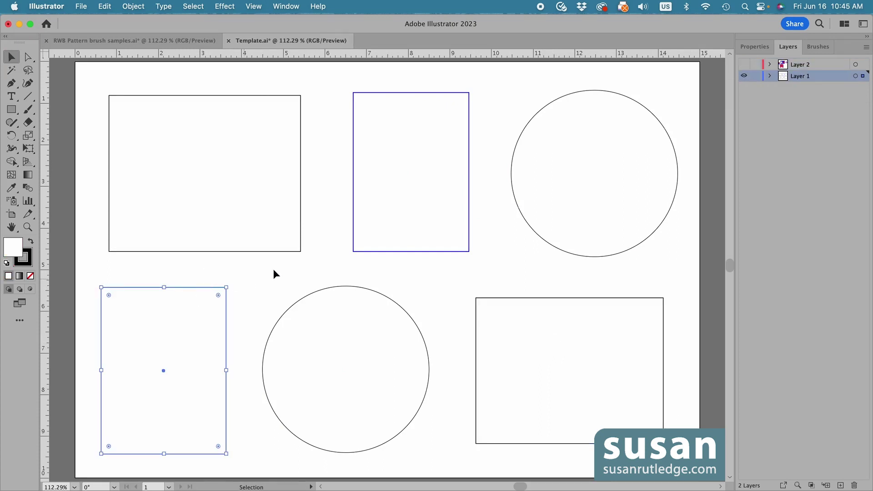
pyautogui.click(819, 47)
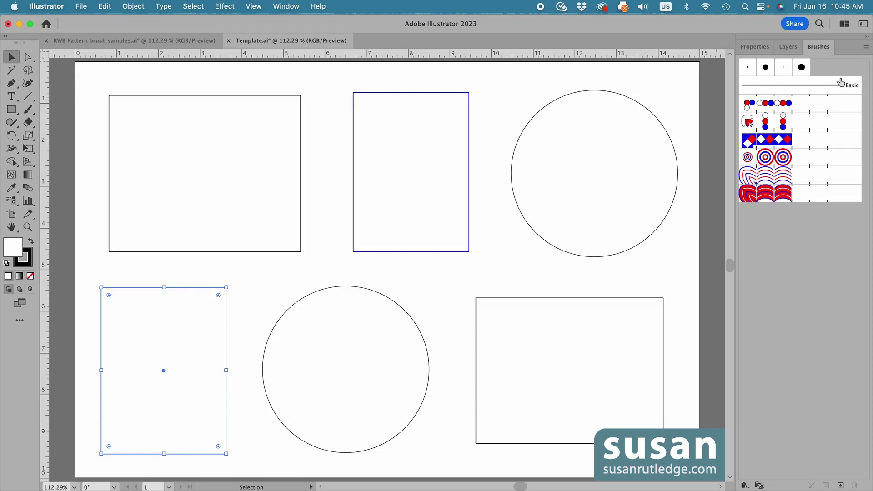
pyautogui.click(772, 108)
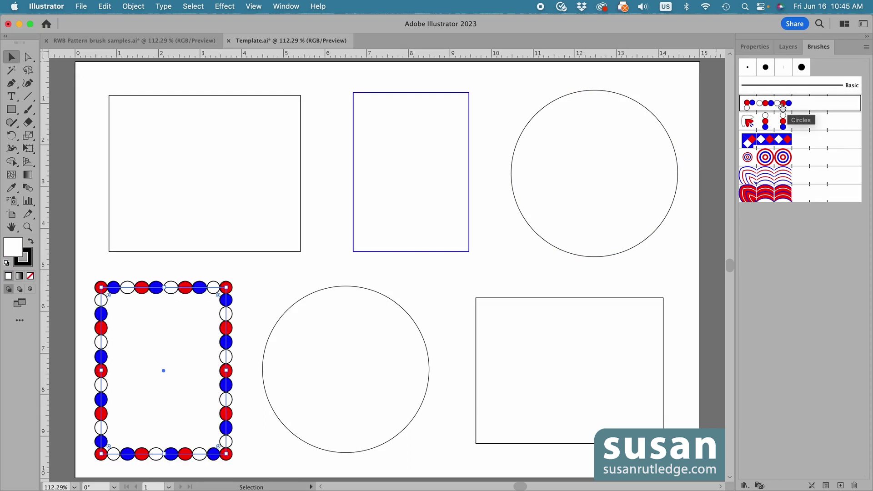
pyautogui.click(757, 47)
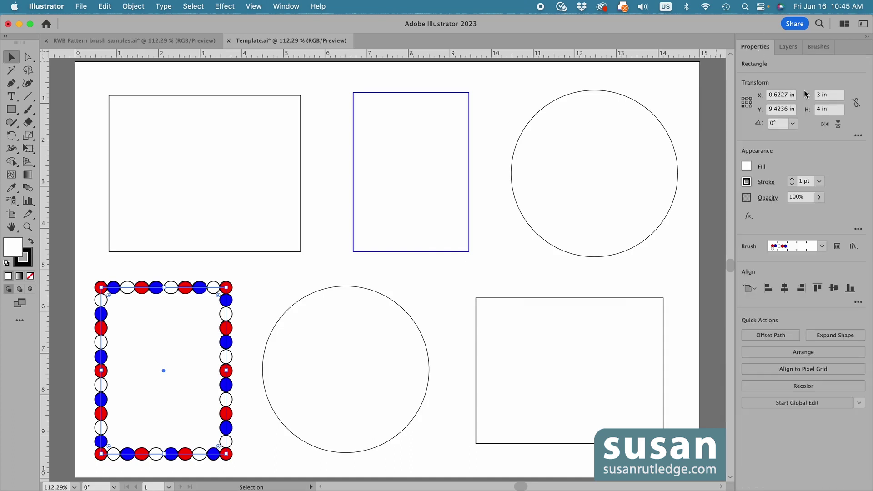
pyautogui.click(821, 182)
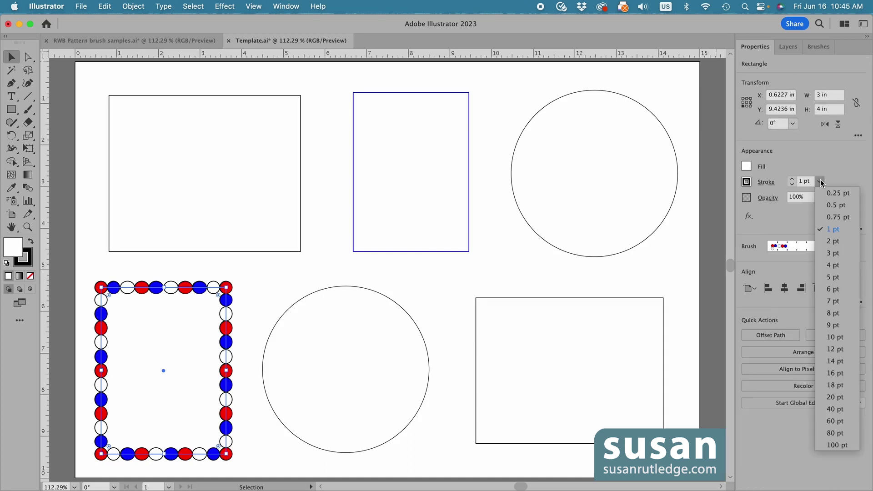
pyautogui.click(847, 207)
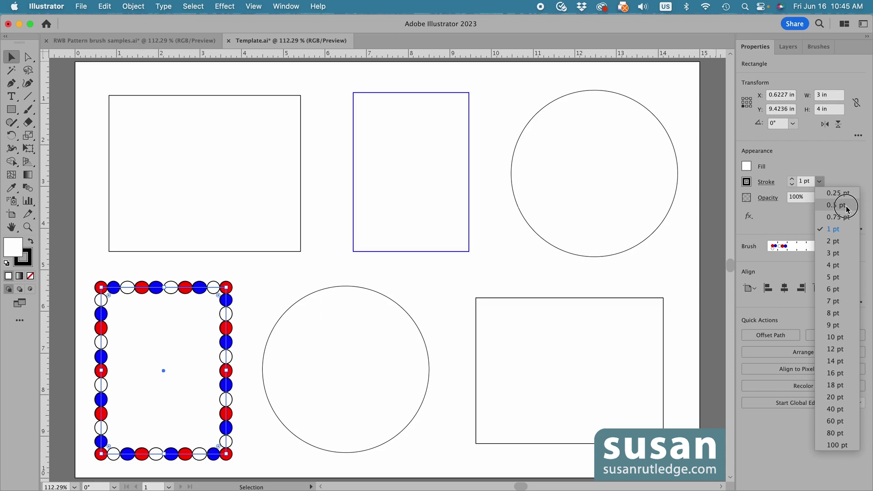
# - Apply the stacked white, red and blue circles pattern brush to the artboard's upper-right circle with a 0.5 pt stroke weight
pyautogui.click(267, 291)
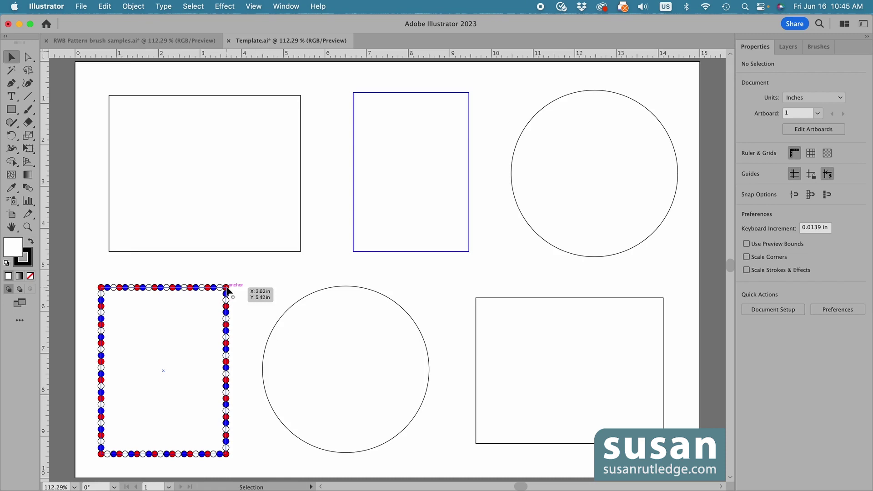
pyautogui.click(603, 90)
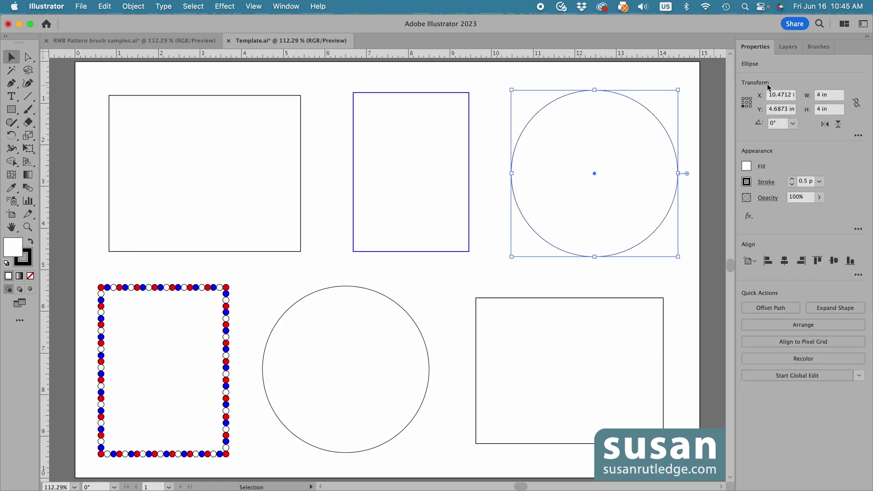
pyautogui.click(819, 46)
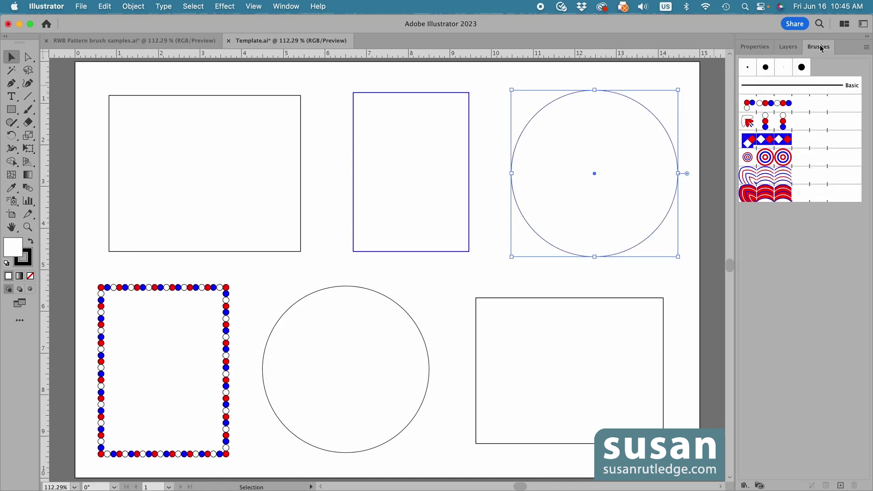
pyautogui.click(784, 125)
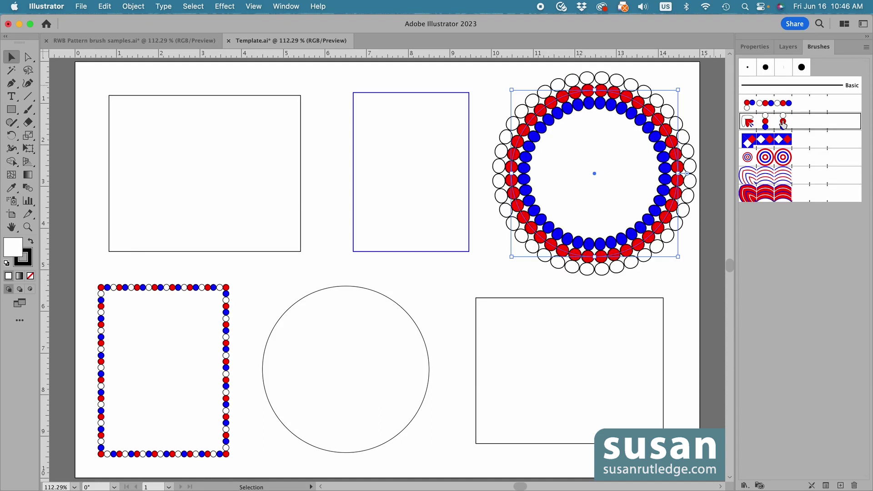
pyautogui.click(755, 47)
pyautogui.click(820, 181)
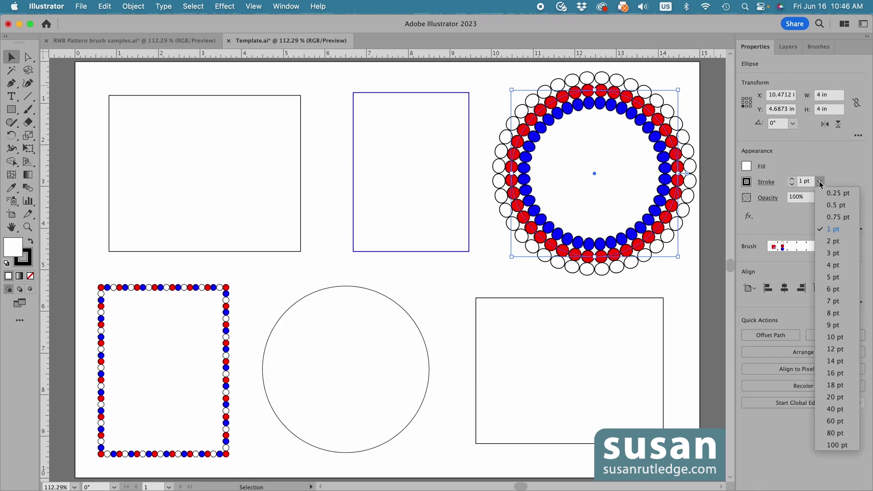
pyautogui.click(832, 205)
pyautogui.click(665, 283)
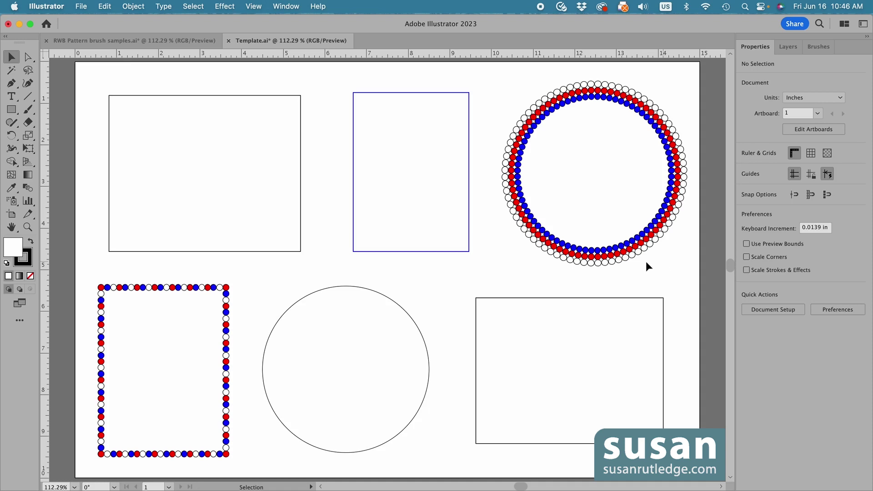
# - Apply the blue-background diamond pattern brush to the artboard's lower-middle circle and set its stroke weight to 0.5 pt
pyautogui.click(407, 313)
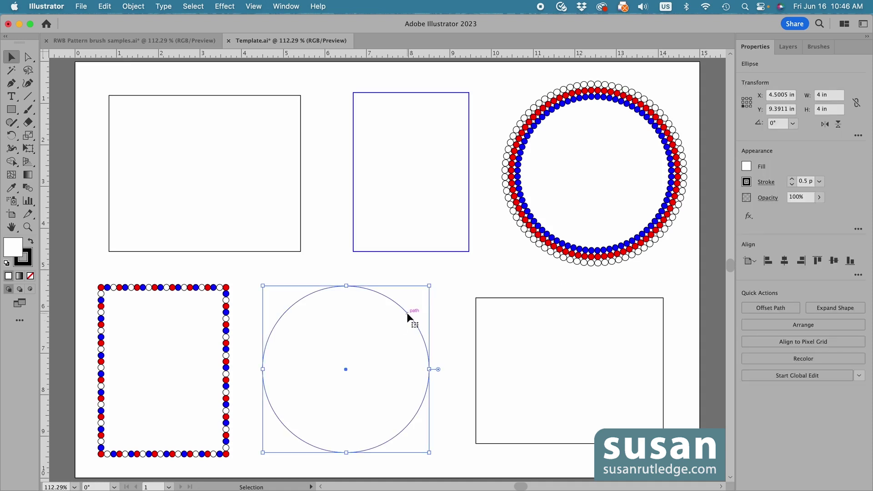
pyautogui.click(819, 46)
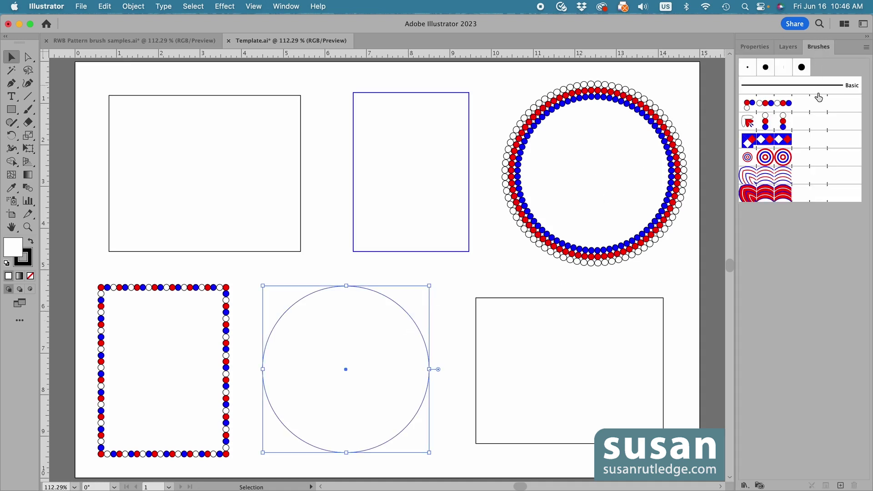
pyautogui.click(779, 140)
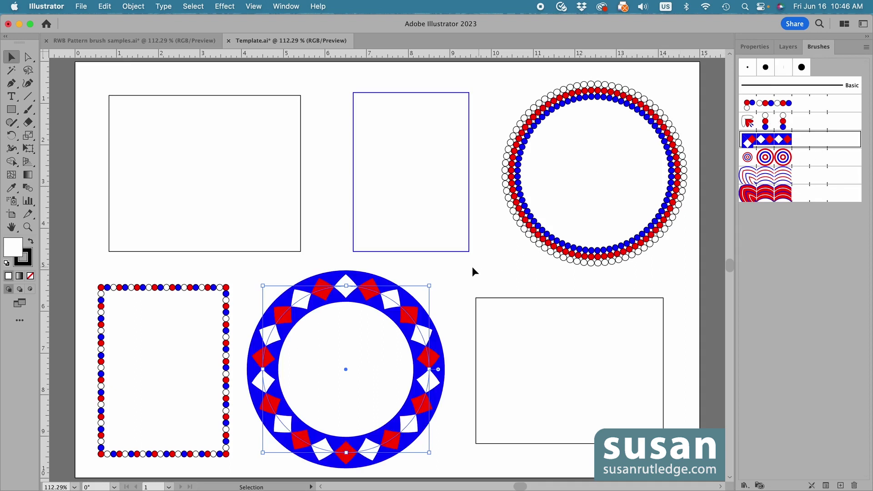
pyautogui.click(449, 288)
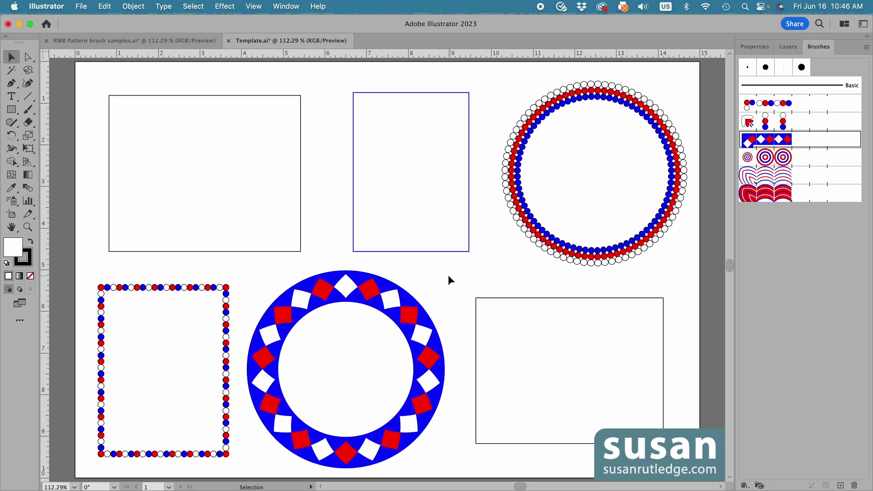
pyautogui.click(756, 47)
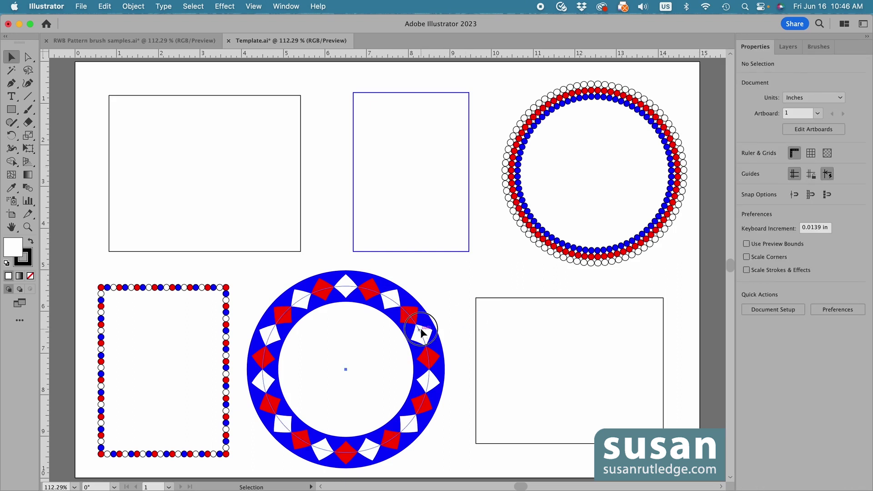
pyautogui.click(420, 335)
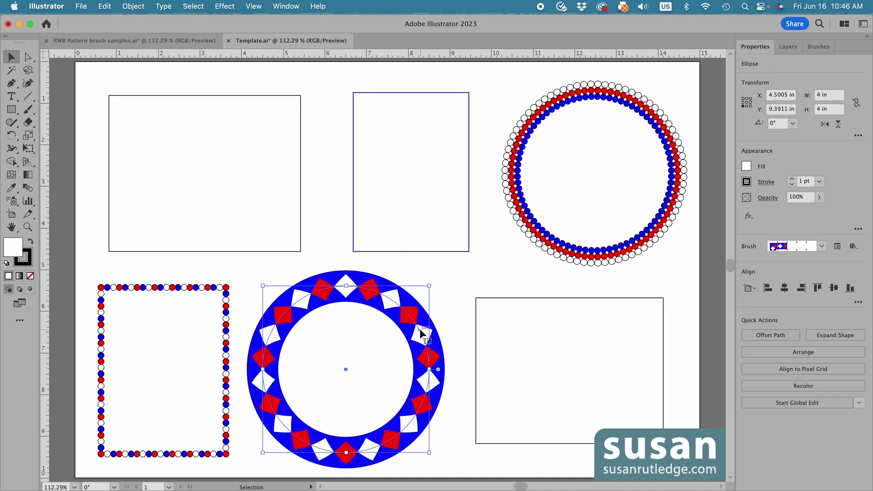
pyautogui.click(822, 184)
pyautogui.click(833, 205)
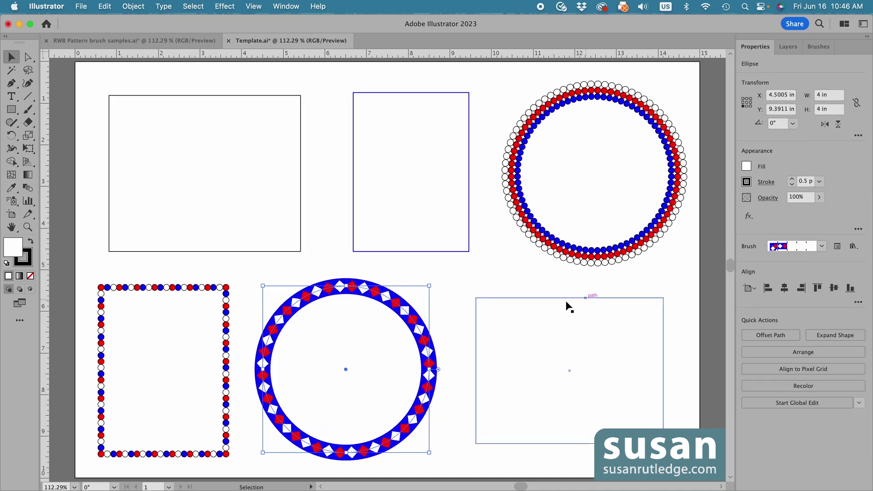
pyautogui.click(456, 274)
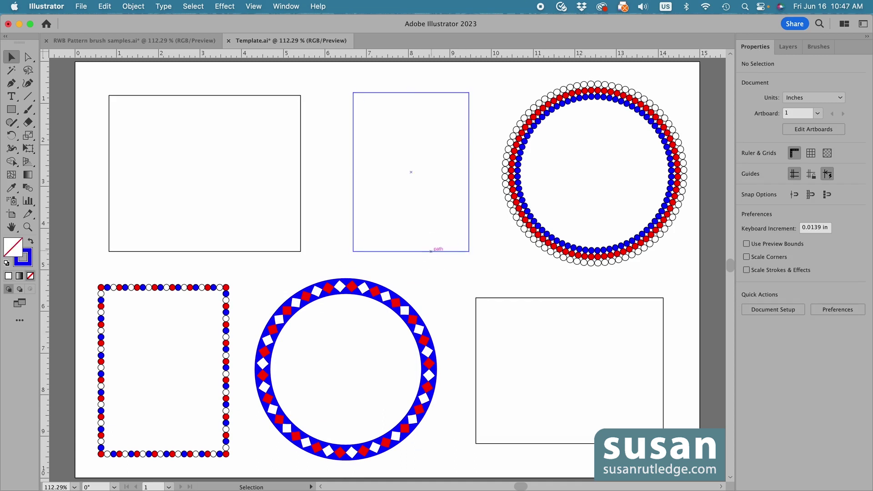
# - Apply the red, white and blue target pattern brush to the blue-outlined rectangle at the artboard's upper middle
pyautogui.click(431, 251)
pyautogui.click(818, 46)
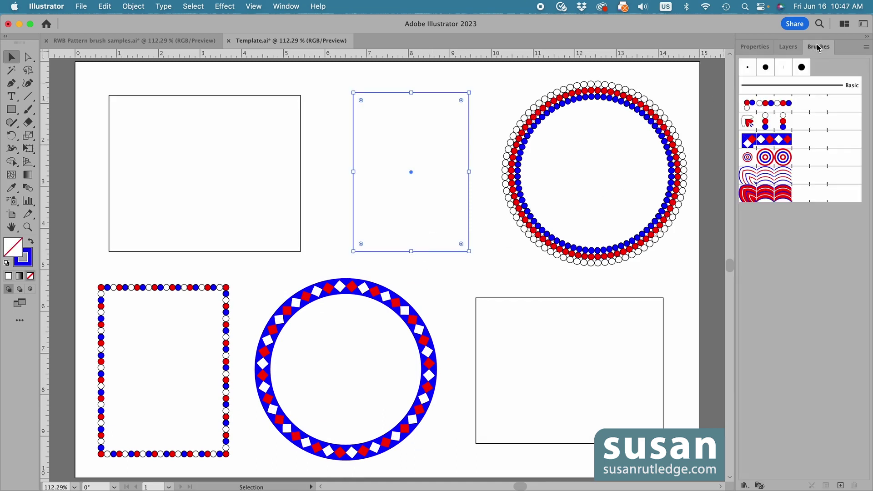
pyautogui.click(782, 159)
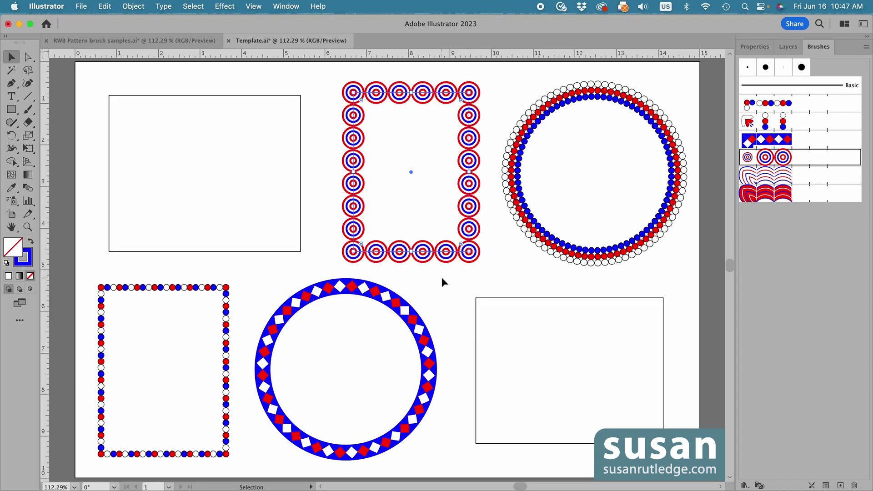
pyautogui.click(472, 266)
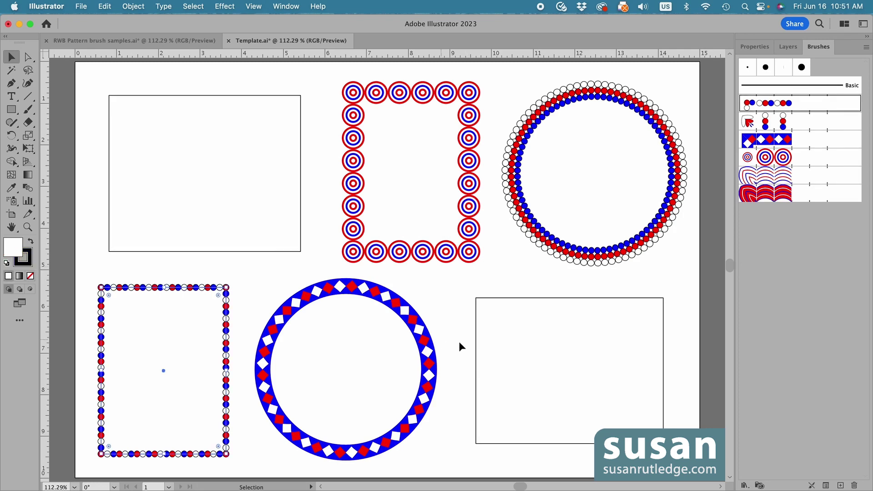
# - Apply the arched line pattern brush without the red background to the artboard's lower-right rectangle
pyautogui.click(477, 339)
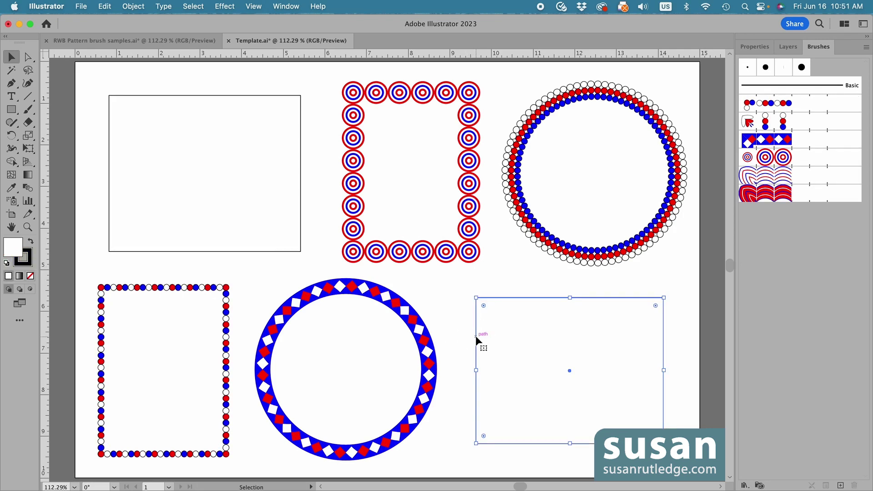
pyautogui.click(777, 176)
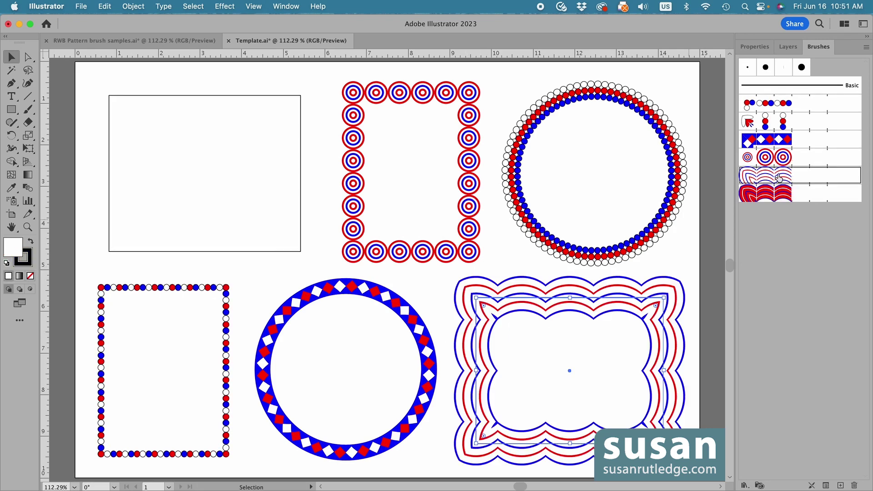
pyautogui.click(678, 255)
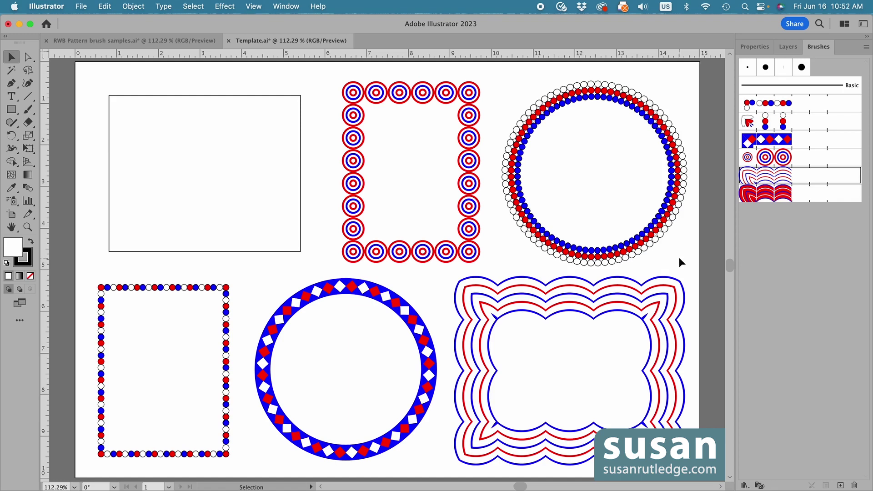
# - Apply the Red Background Arch pattern brush to the artboard's upper-left rectangle and set its stroke weight to 0.75 pt
pyautogui.click(271, 96)
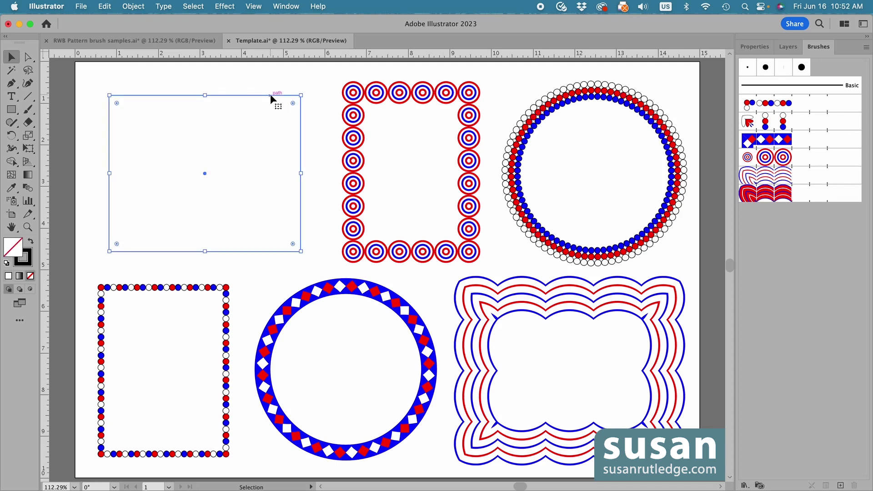
pyautogui.click(778, 200)
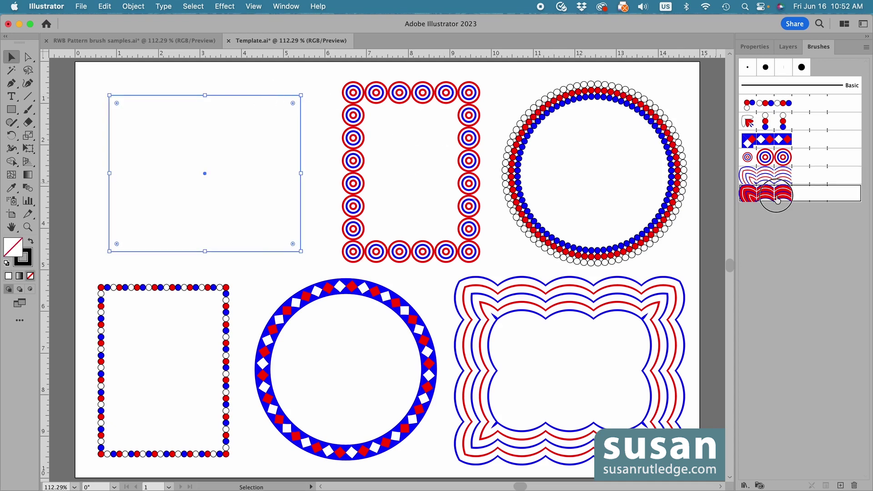
pyautogui.click(508, 82)
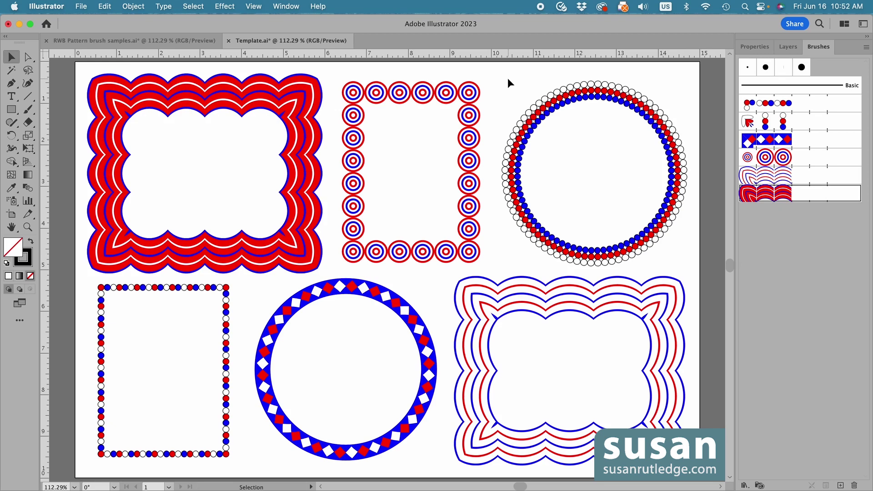
pyautogui.click(257, 98)
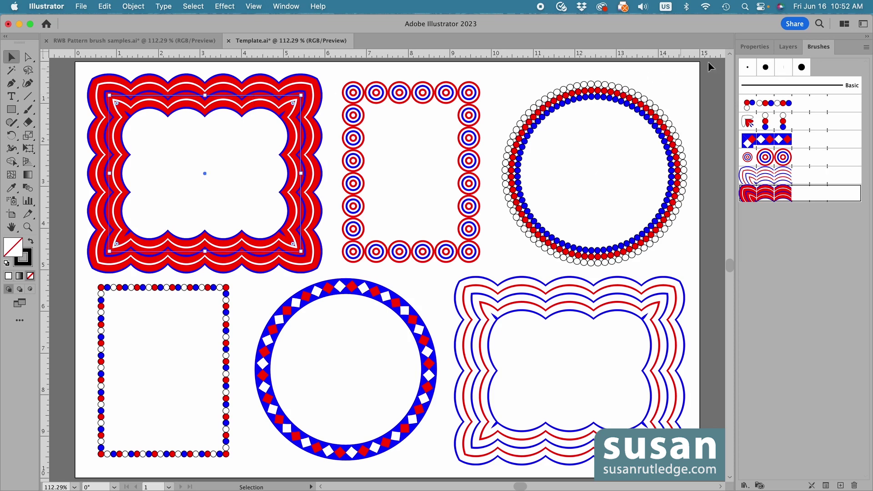
pyautogui.click(755, 47)
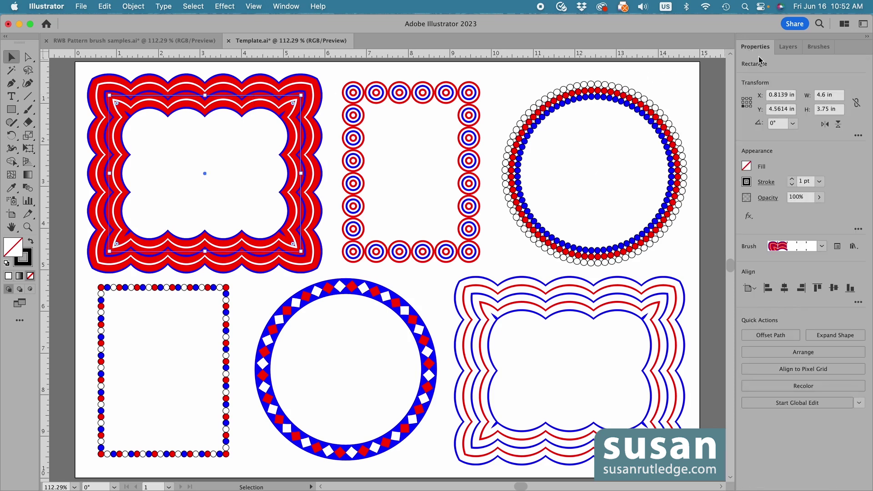
pyautogui.click(819, 181)
pyautogui.click(835, 218)
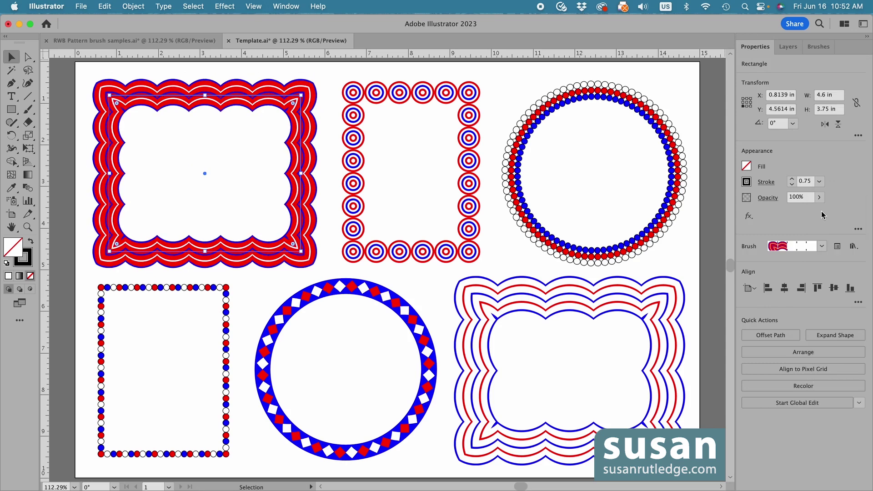
pyautogui.click(511, 80)
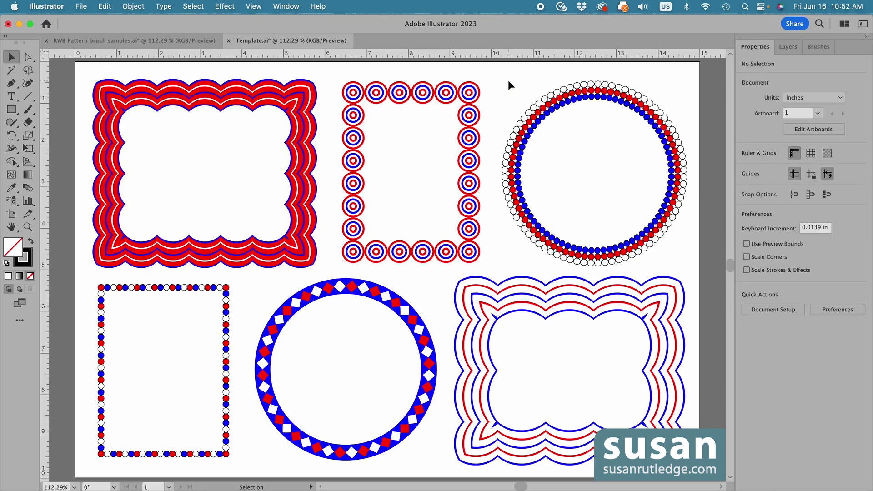